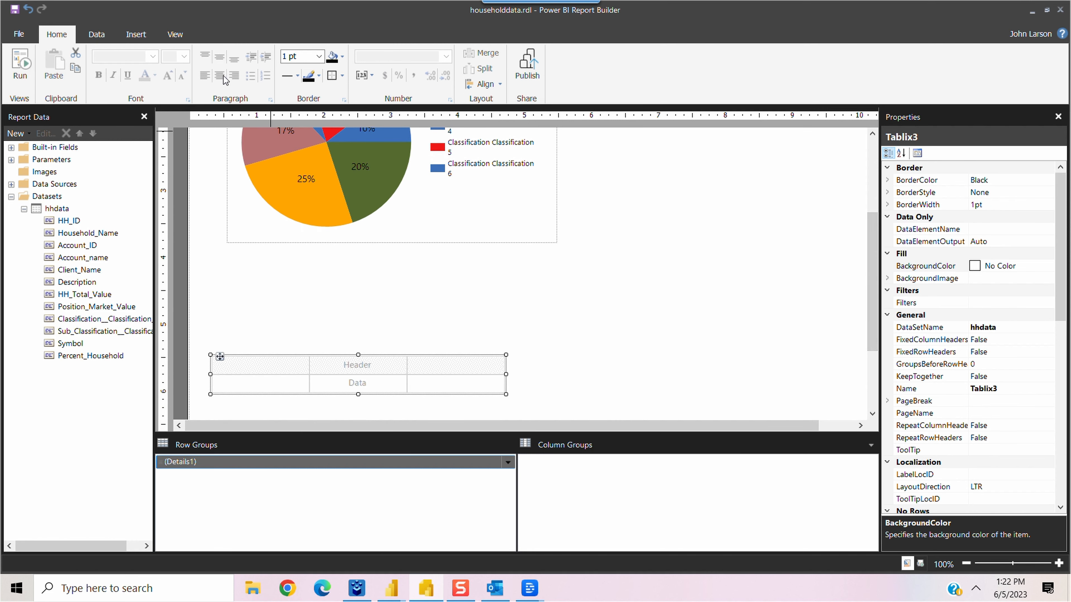
Step: Draw a rectangle container between the Household Allocation pie chart and the table
{"action": "left_click", "coordinate": [139, 35]}
{"action": "left_click", "coordinate": [399, 67]}
{"action": "left_click_drag", "start_coordinate": [198, 267], "coordinate": [864, 342]}
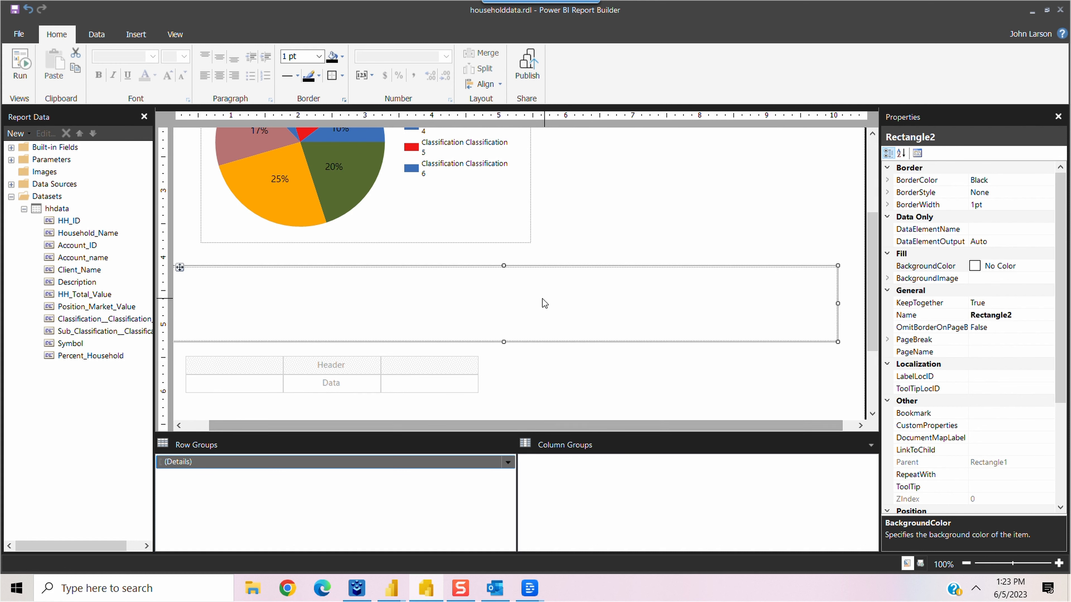
Step: Set the new rectangle's properties to add a page break before it
{"action": "right_click", "coordinate": [483, 294]}
{"action": "left_click", "coordinate": [556, 410]}
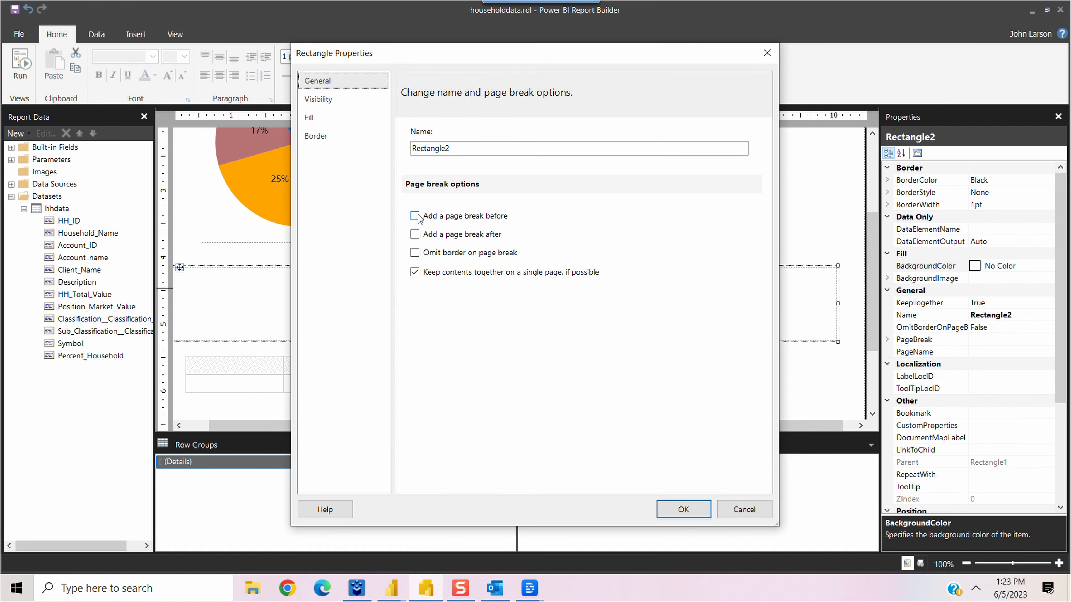
{"action": "left_click", "coordinate": [415, 216]}
{"action": "left_click", "coordinate": [684, 510]}
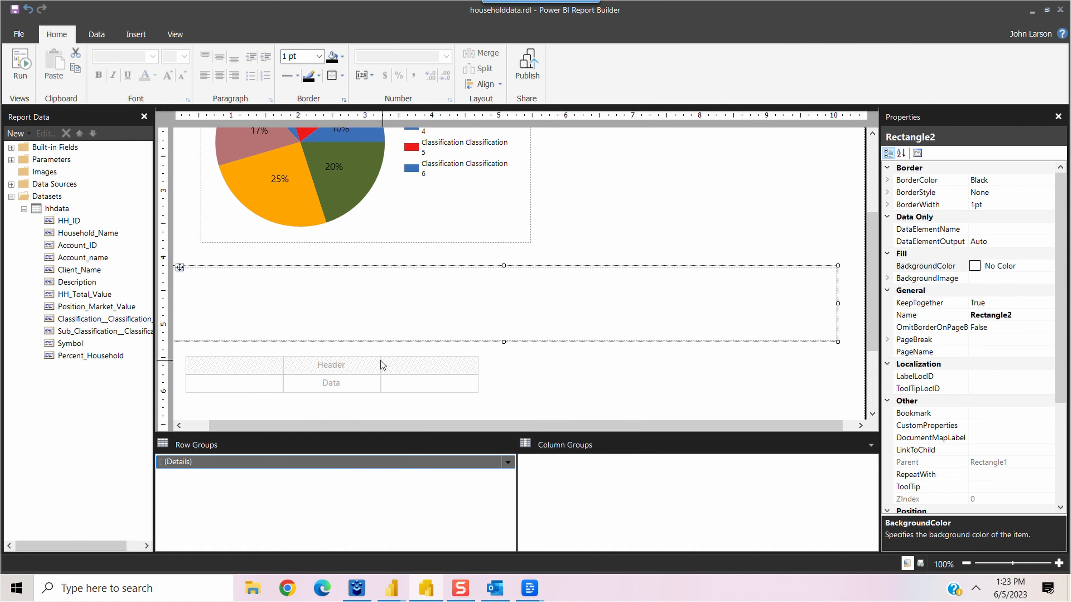
Step: Move the table up beneath the pie chart and shift the rectangle lower and right
{"action": "left_click", "coordinate": [381, 360]}
{"action": "left_click", "coordinate": [356, 394]}
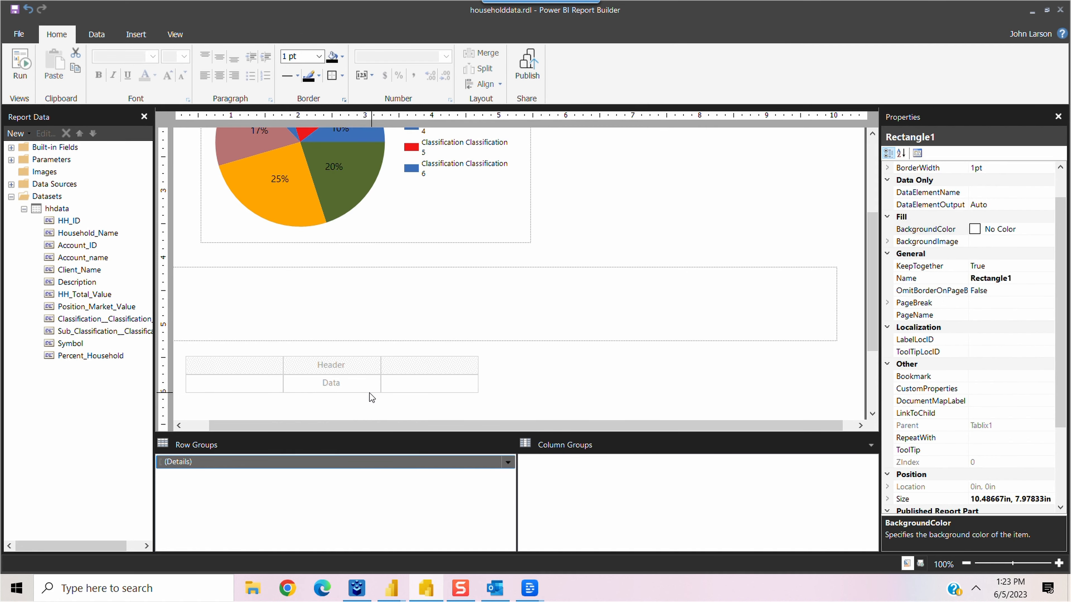
{"action": "left_click", "coordinate": [369, 393]}
{"action": "left_click_drag", "start_coordinate": [195, 358], "coordinate": [186, 267]}
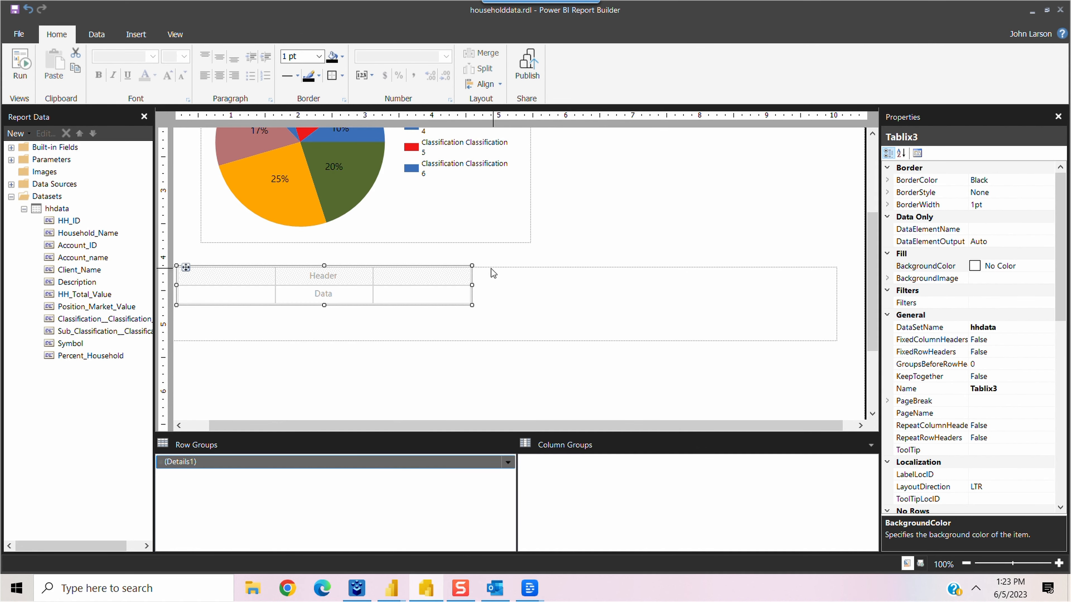
{"action": "left_click", "coordinate": [507, 283]}
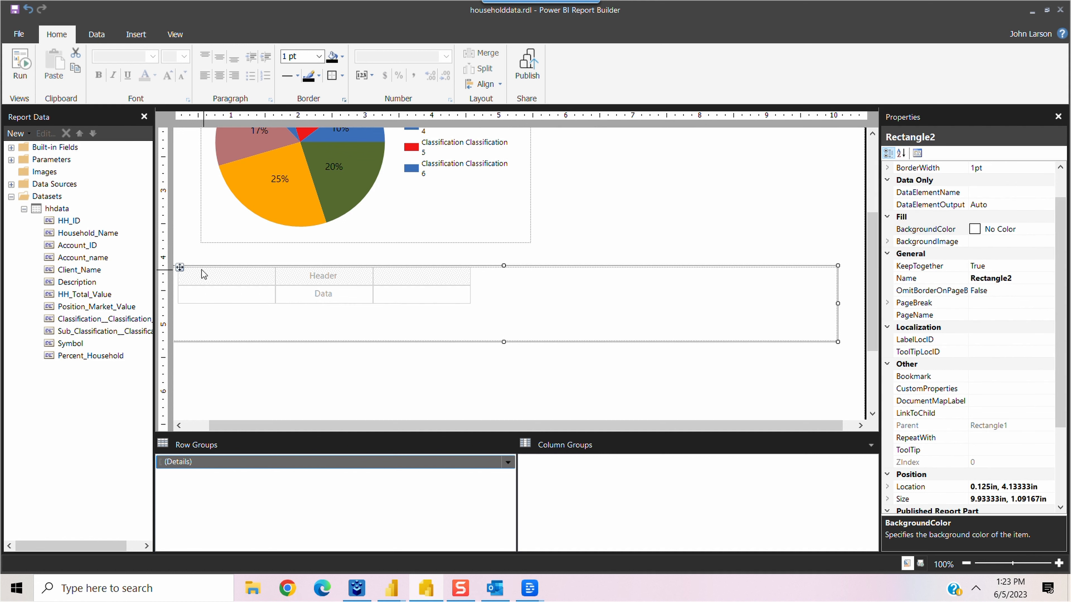
{"action": "left_click_drag", "start_coordinate": [180, 266], "coordinate": [207, 345]}
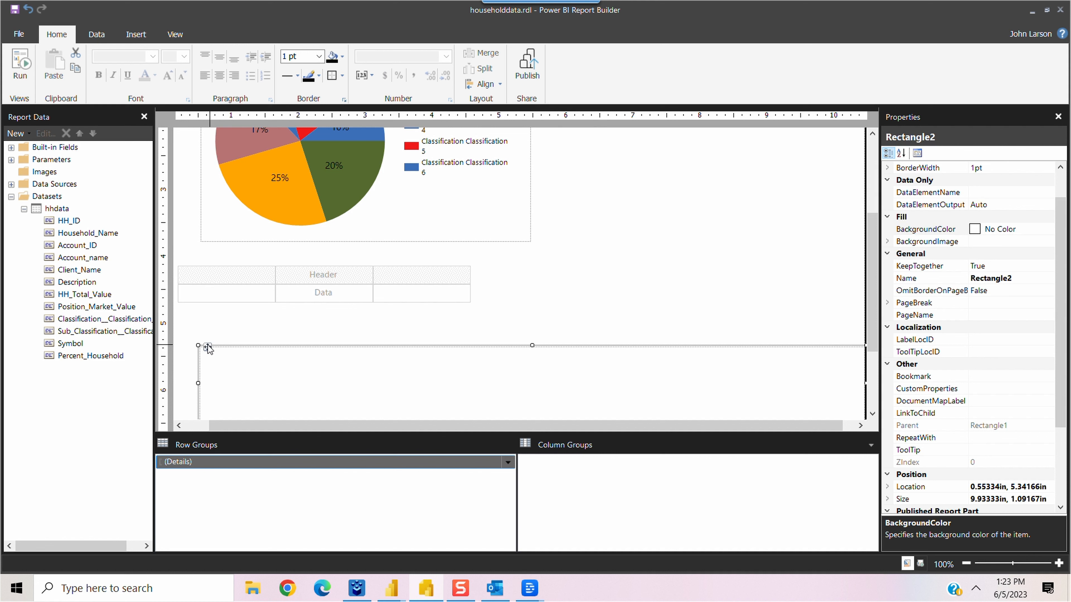
{"action": "left_click", "coordinate": [389, 313]}
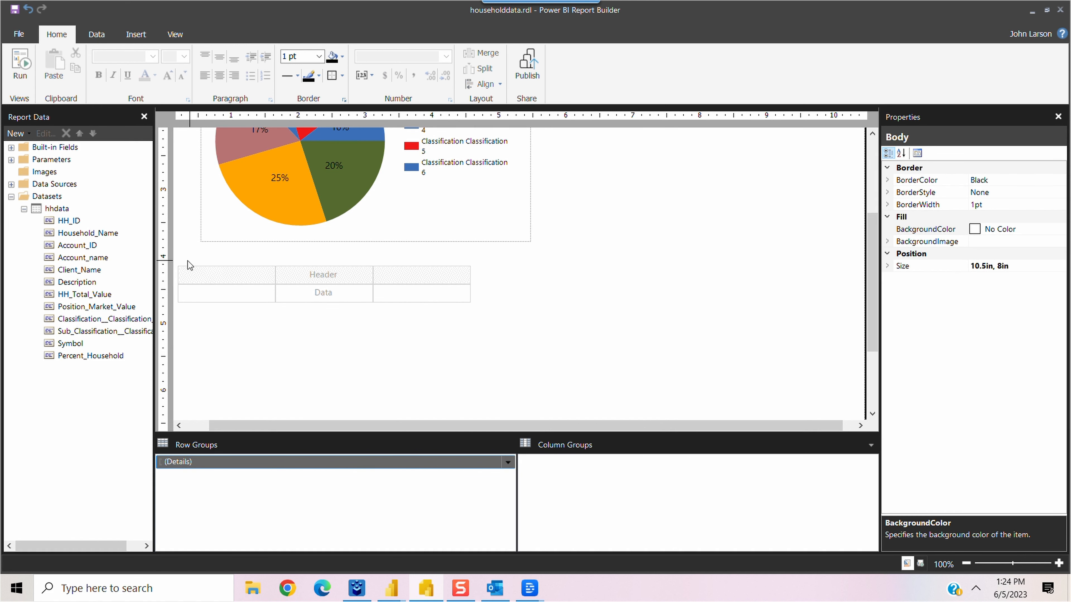
{"action": "left_click", "coordinate": [194, 261]}
Step: Add Account_name, Client_Name and Account ID fields as table columns
{"action": "left_click", "coordinate": [195, 260]}
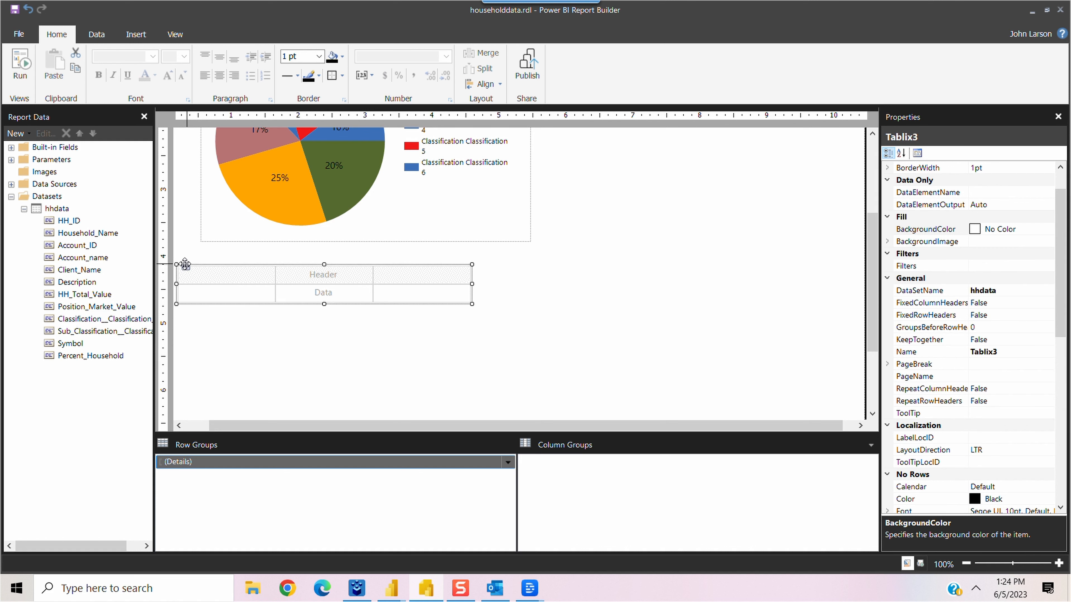
{"action": "left_click_drag", "start_coordinate": [185, 264], "coordinate": [208, 265]}
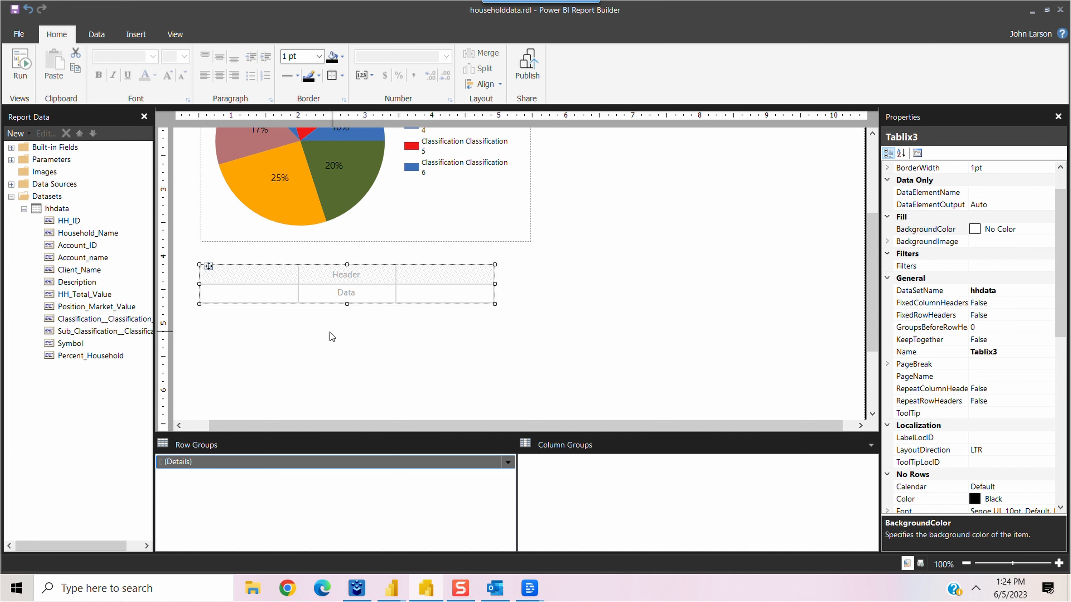
{"action": "left_click_drag", "start_coordinate": [154, 312], "coordinate": [179, 312]}
{"action": "left_click_drag", "start_coordinate": [81, 262], "coordinate": [270, 293]}
{"action": "left_click_drag", "start_coordinate": [78, 272], "coordinate": [343, 295]}
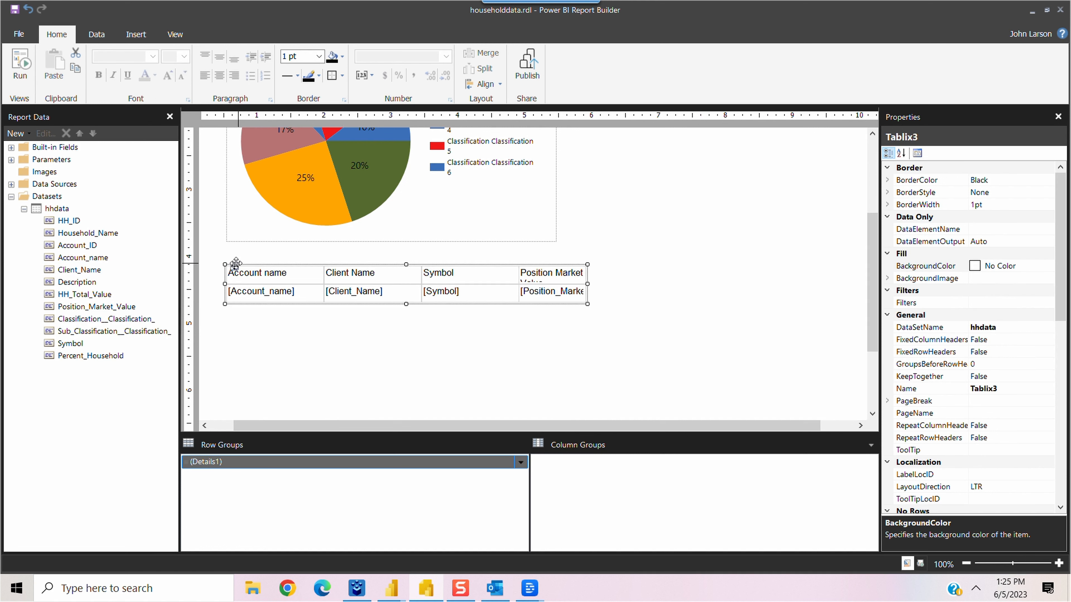
{"action": "left_click_drag", "start_coordinate": [235, 263], "coordinate": [234, 279]}
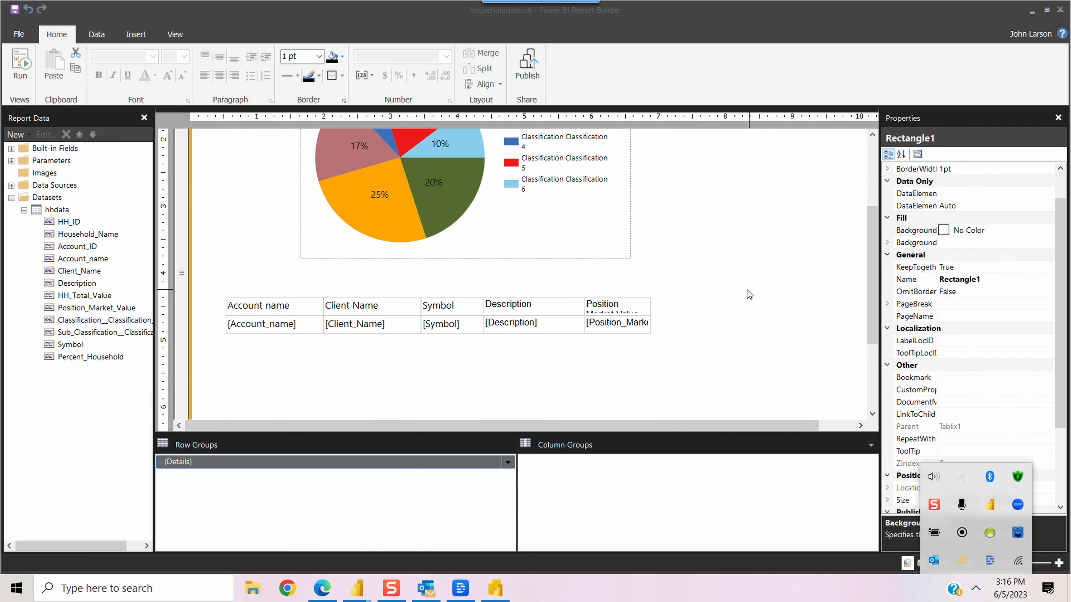
{"action": "left_click_drag", "start_coordinate": [68, 248], "coordinate": [231, 323]}
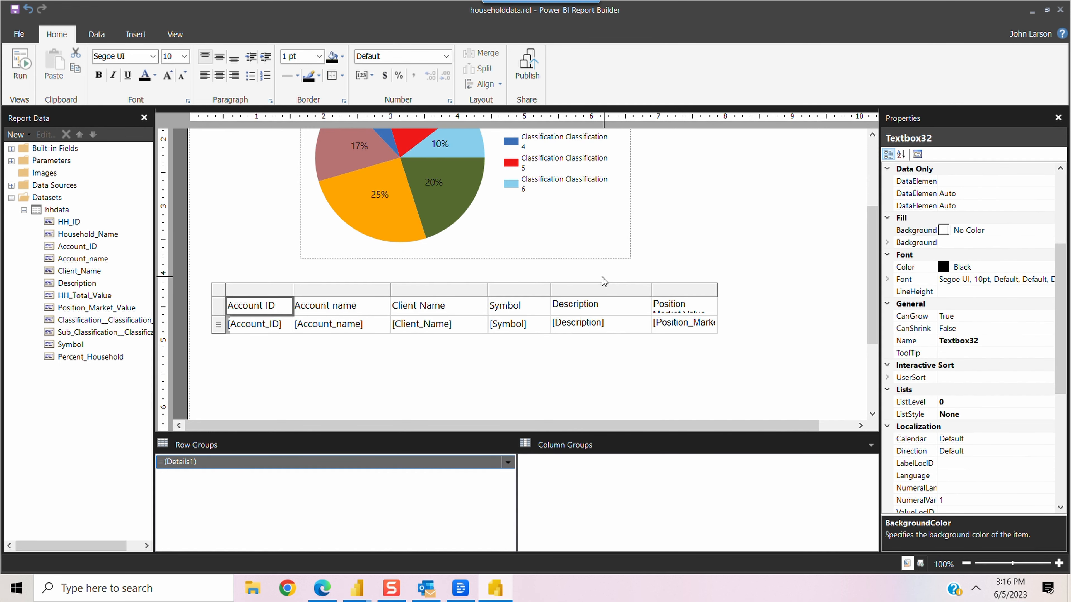
Step: Widen the Description column and open number formats for the Position_Market_Value text
{"action": "left_click_drag", "start_coordinate": [649, 290], "coordinate": [761, 290]}
{"action": "double_click", "coordinate": [795, 324]}
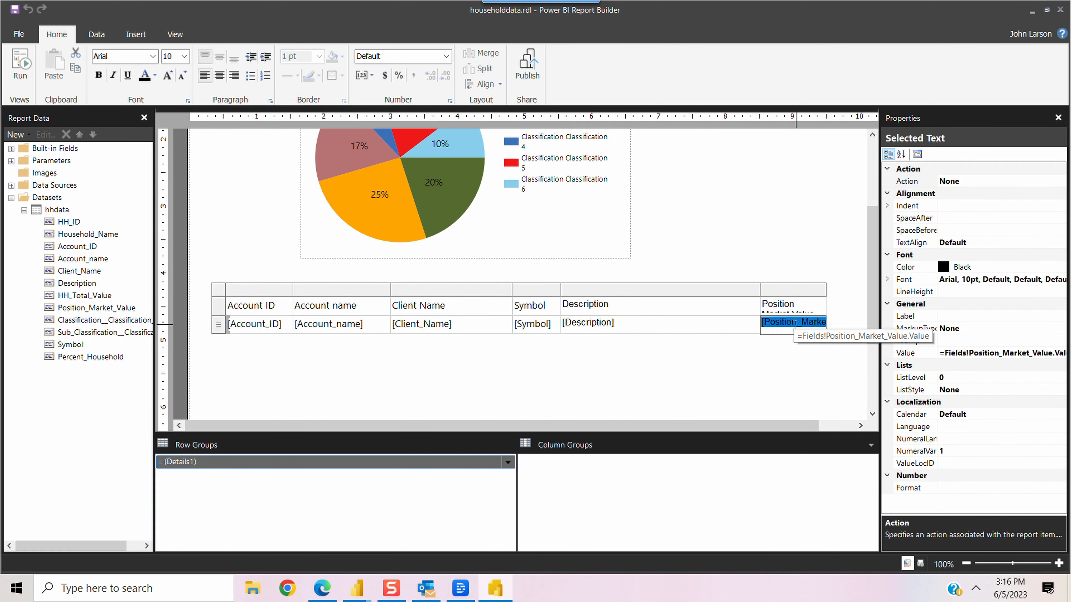
{"action": "left_click", "coordinate": [446, 56]}
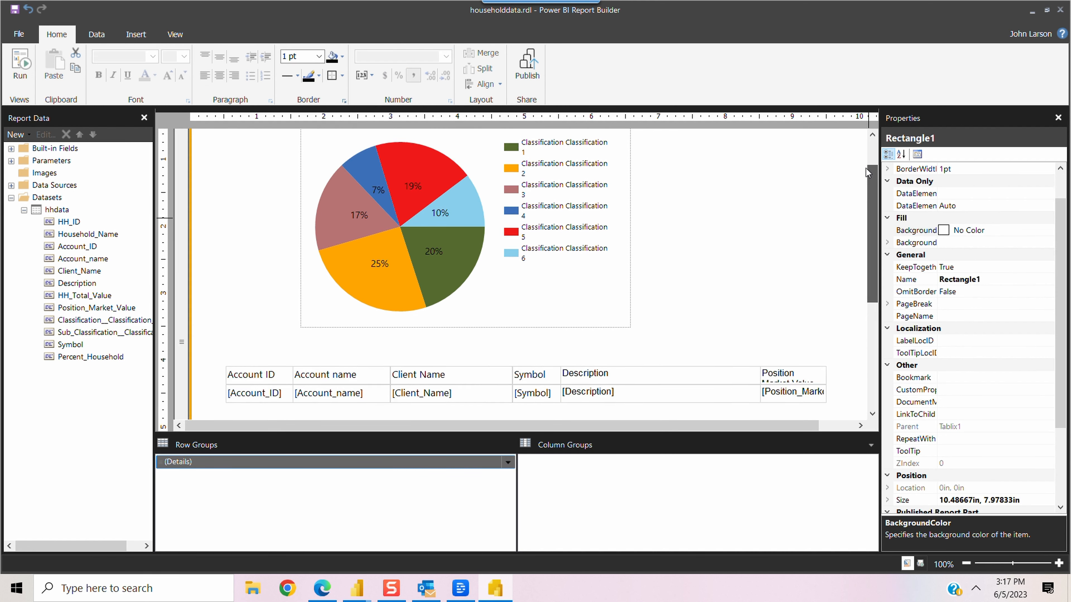
{"action": "left_click_drag", "start_coordinate": [870, 169], "coordinate": [868, 161]}
{"action": "left_click", "coordinate": [742, 232]}
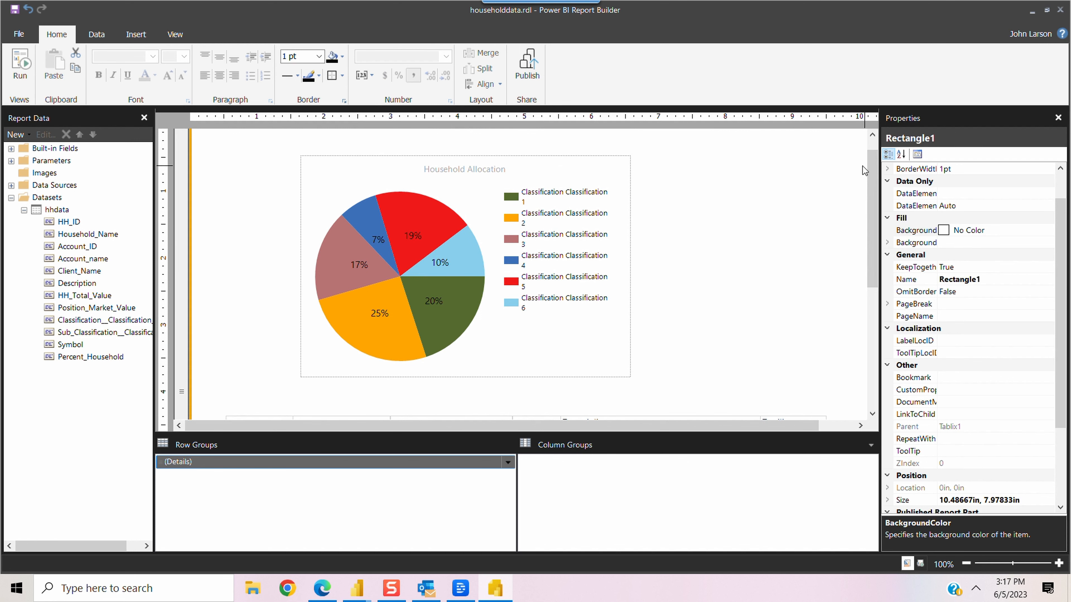
{"action": "scroll", "coordinate": [862, 170], "scroll_direction": "up", "scroll_amount": 1}
{"action": "left_click", "coordinate": [239, 160]}
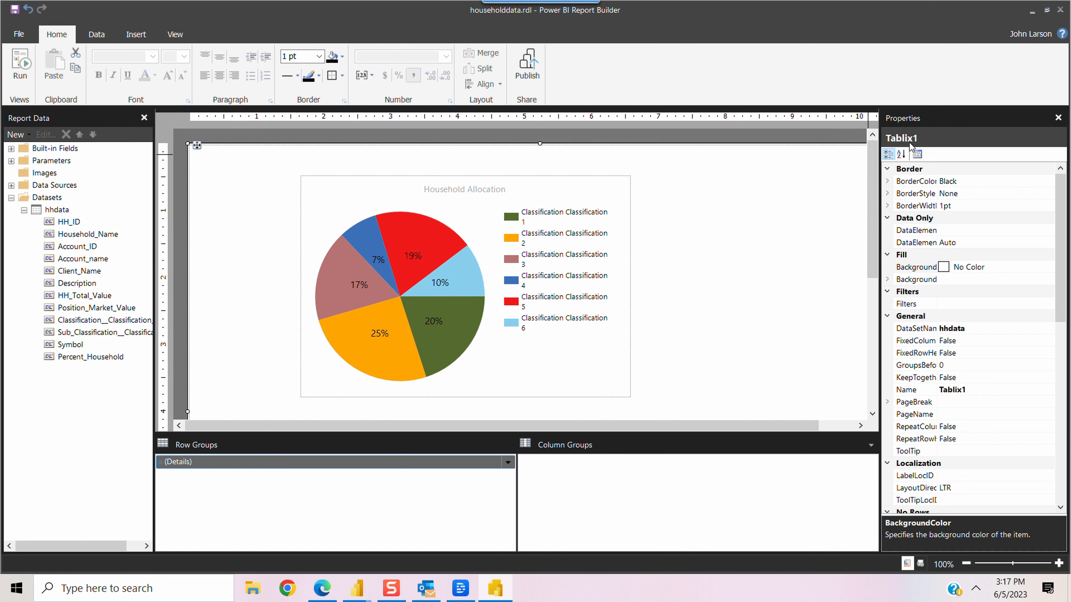
{"action": "left_click", "coordinate": [744, 185]}
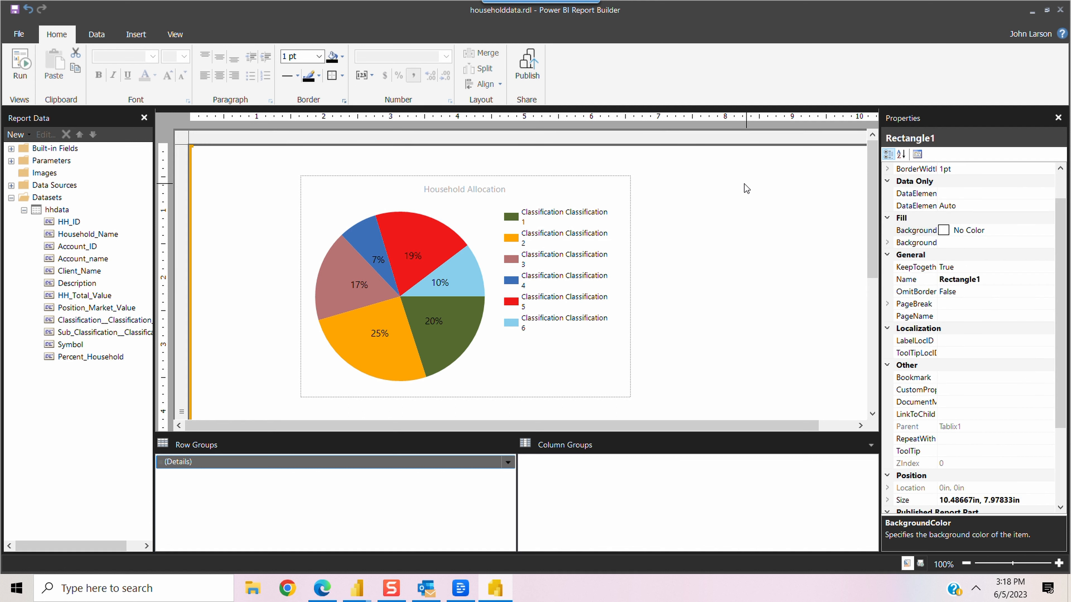
{"action": "left_click", "coordinate": [573, 183]}
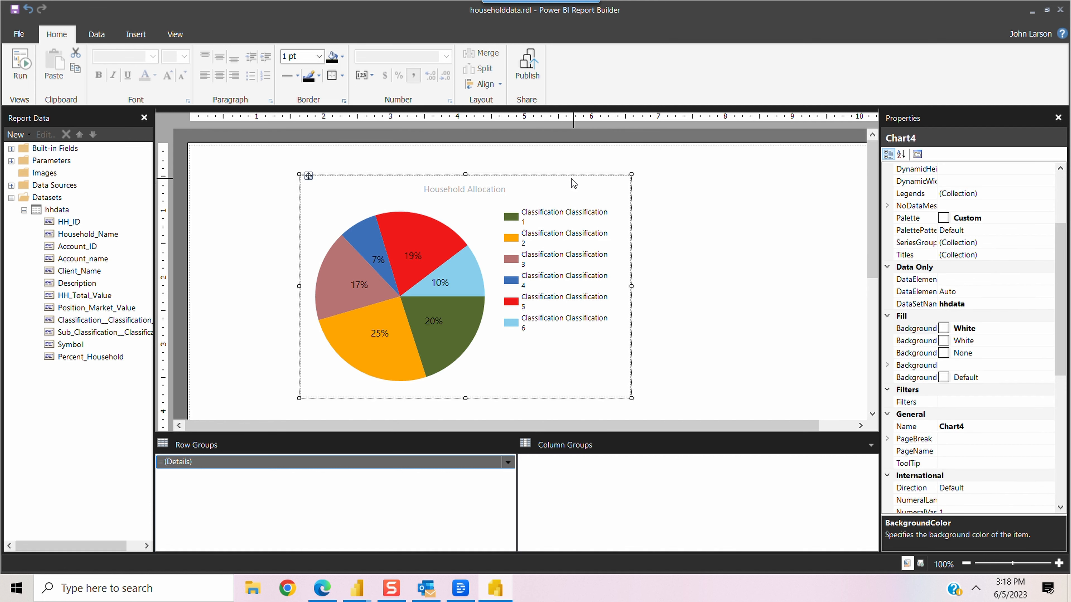
{"action": "left_click", "coordinate": [309, 362]}
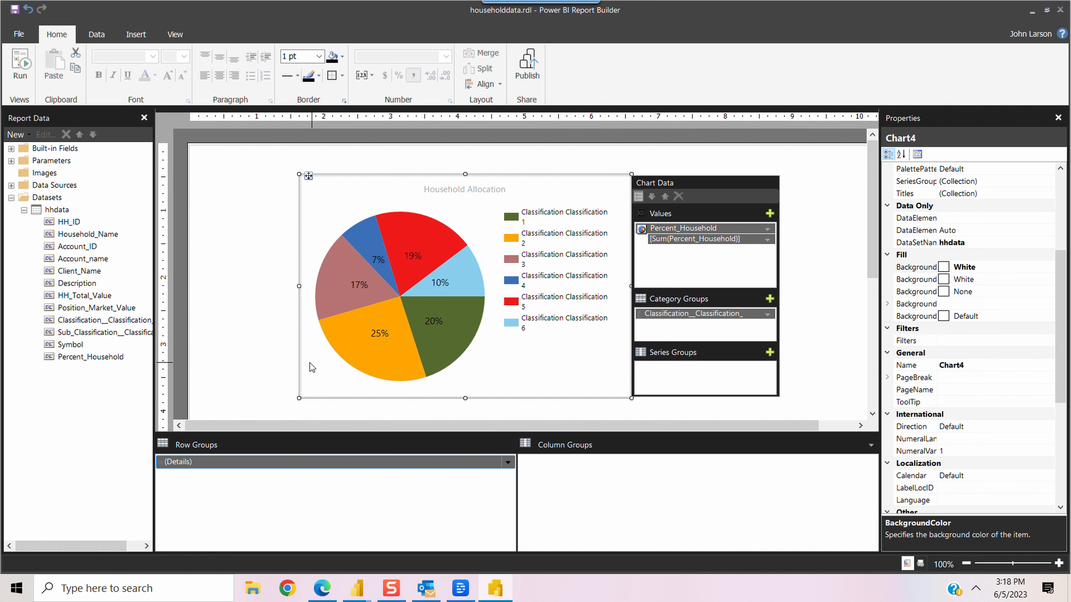
{"action": "double_click", "coordinate": [304, 462]}
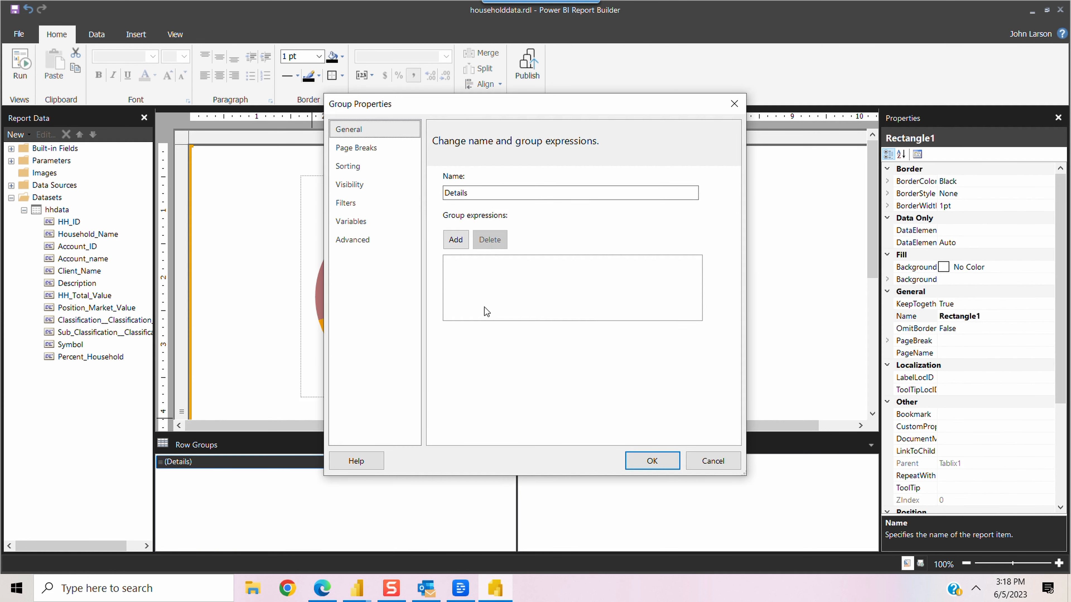
{"action": "left_click", "coordinate": [650, 461]}
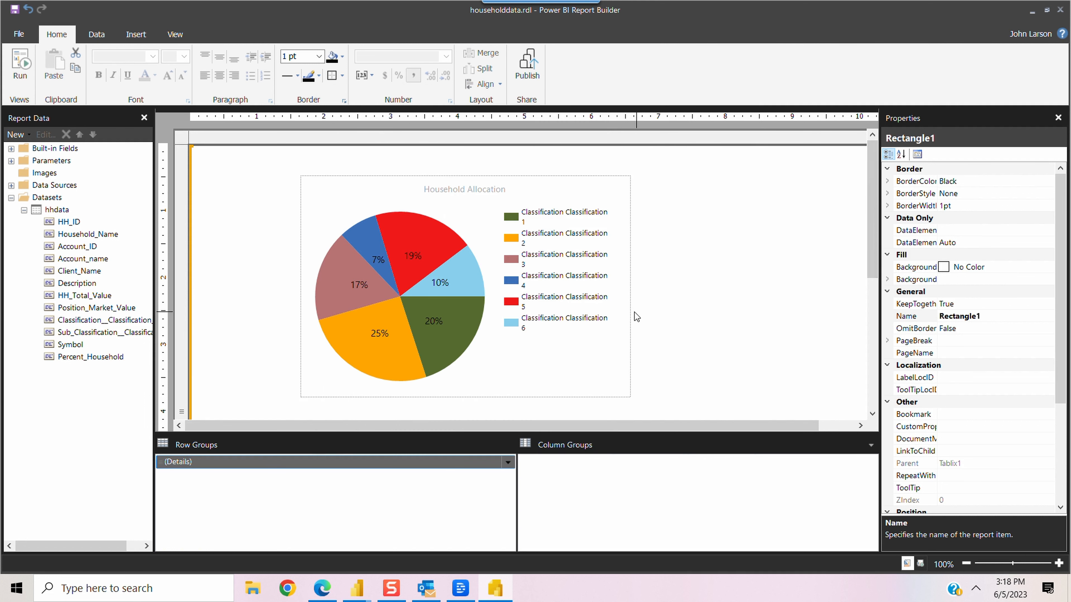
{"action": "left_click", "coordinate": [20, 65]}
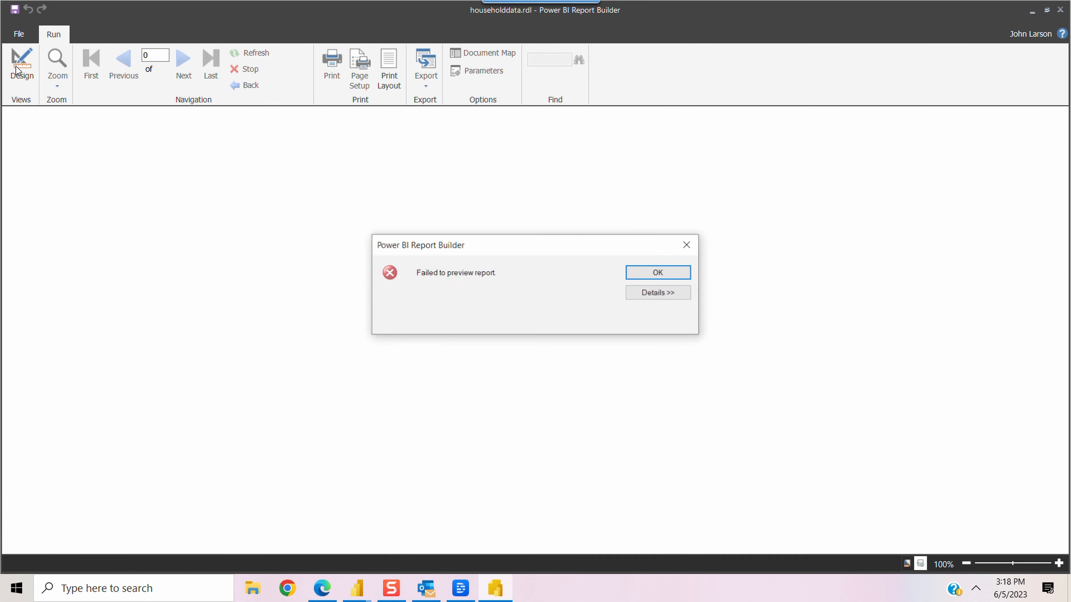
{"action": "left_click", "coordinate": [659, 293]}
{"action": "left_click_drag", "start_coordinate": [440, 345], "coordinate": [413, 346]}
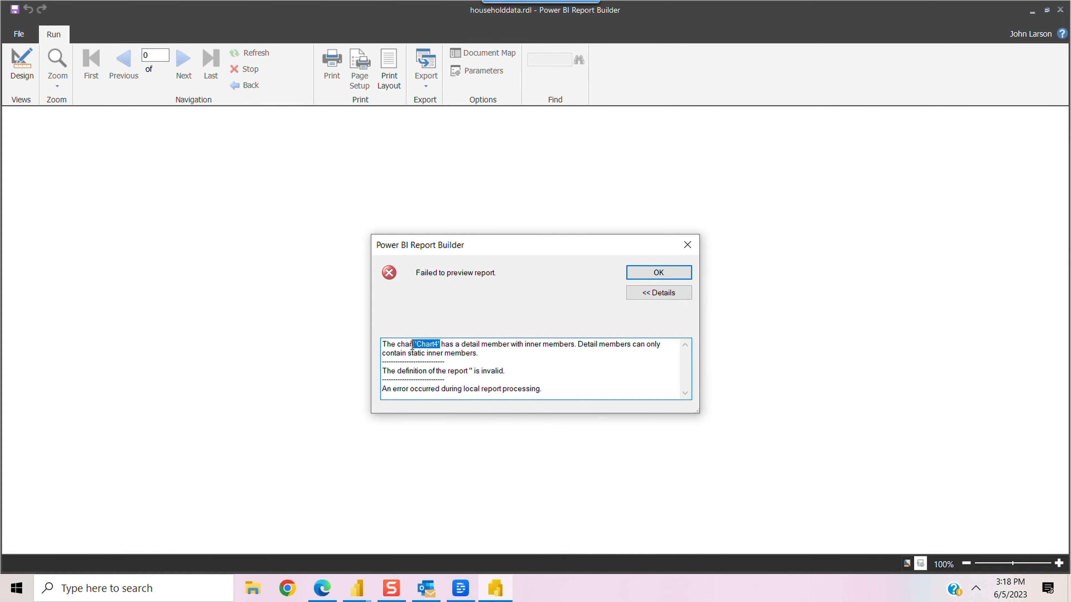
{"action": "left_click", "coordinate": [687, 245]}
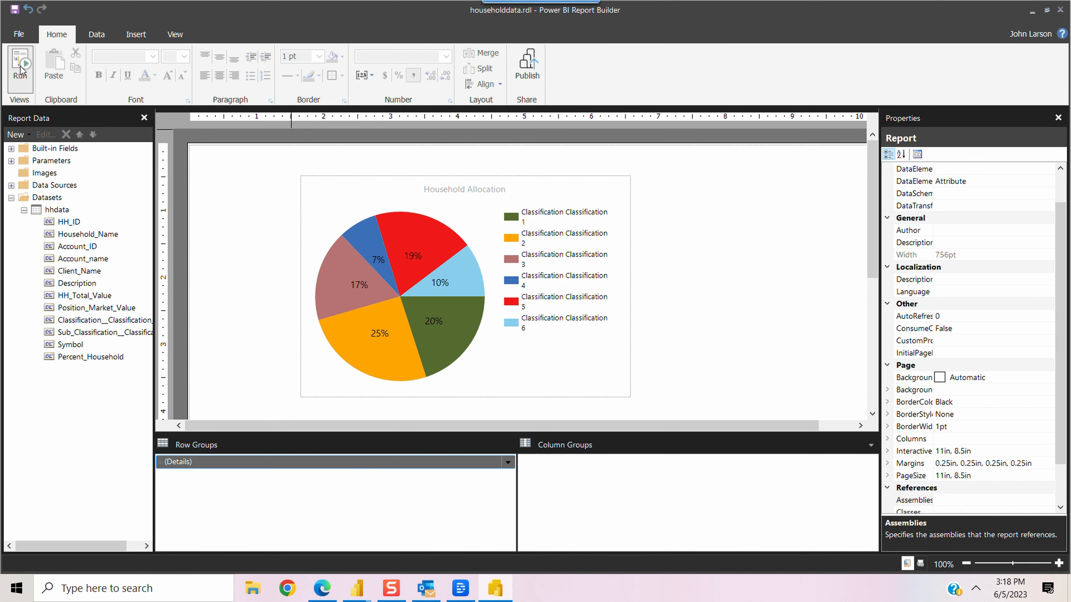
Step: Add a [HH_ID] group expression to the Details row group's properties
{"action": "left_click", "coordinate": [523, 367]}
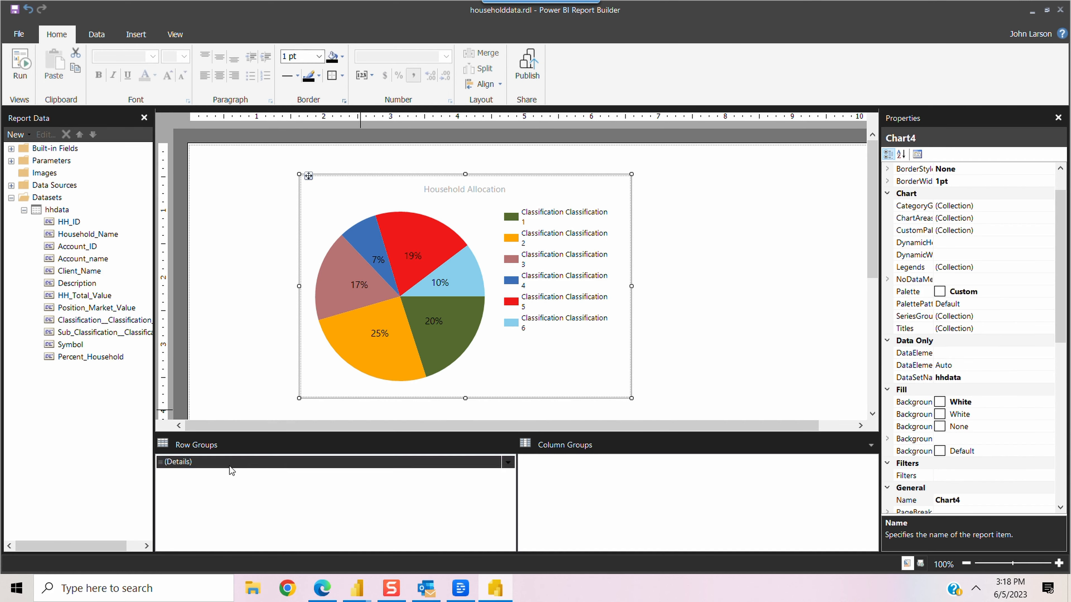
{"action": "right_click", "coordinate": [221, 462]}
{"action": "left_click", "coordinate": [278, 522]}
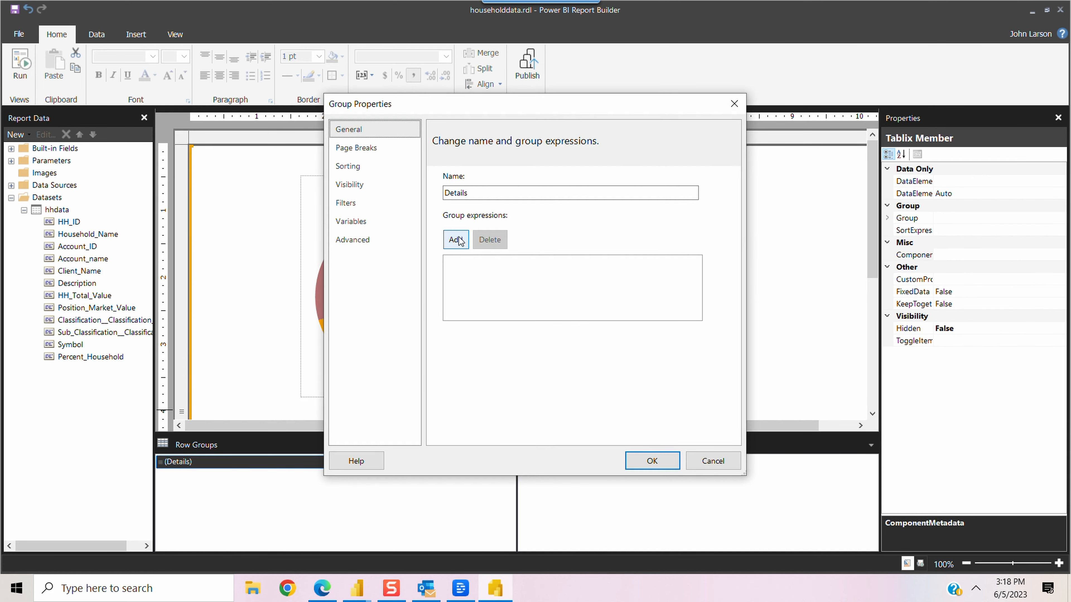
{"action": "left_click", "coordinate": [456, 239]}
{"action": "left_click", "coordinate": [667, 266]}
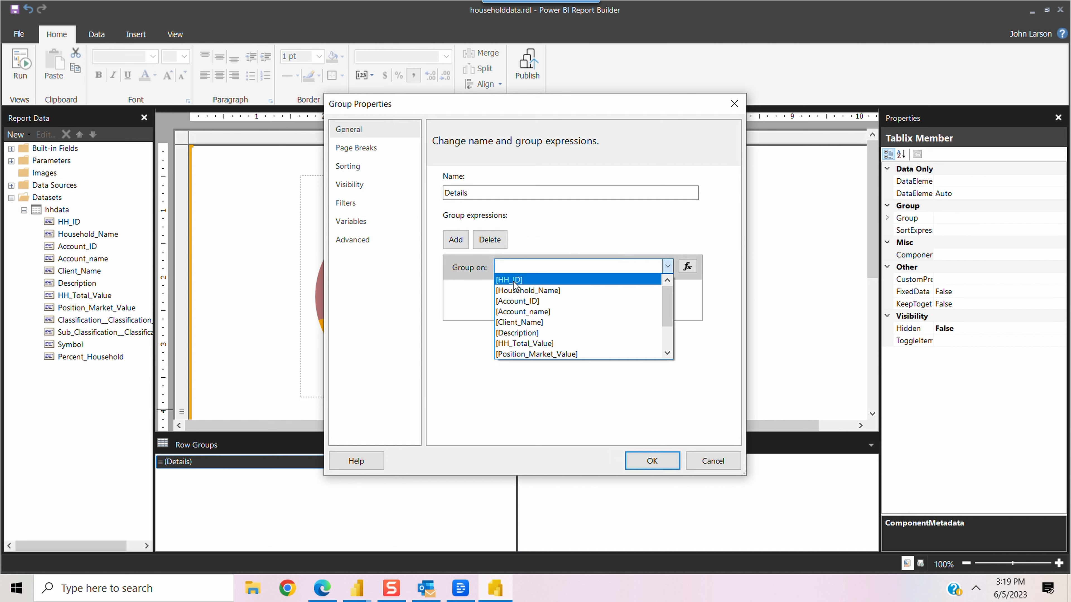
{"action": "left_click", "coordinate": [515, 283]}
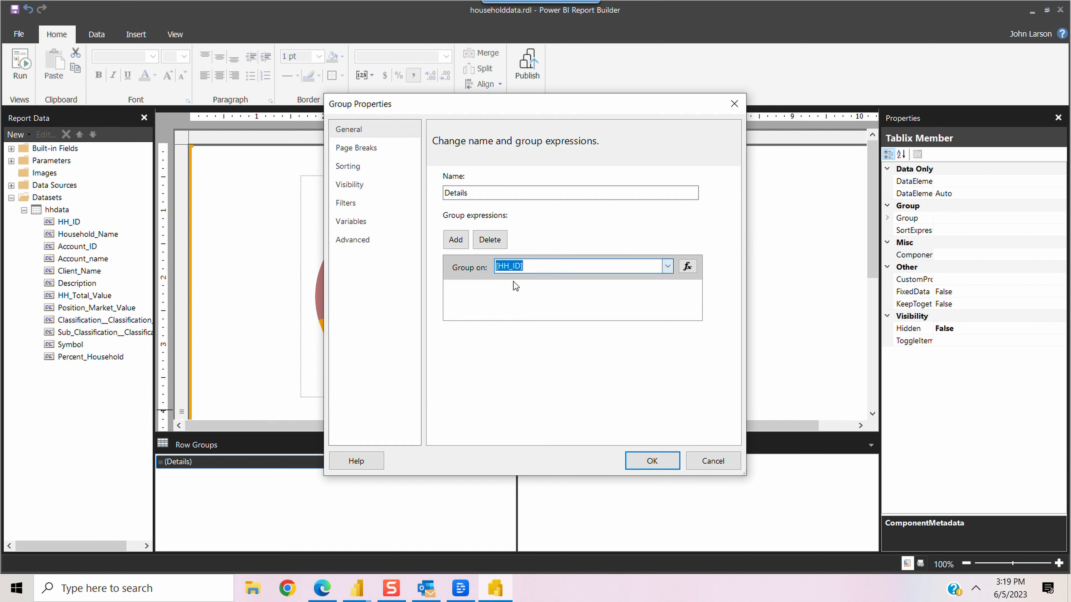
{"action": "left_click", "coordinate": [667, 462]}
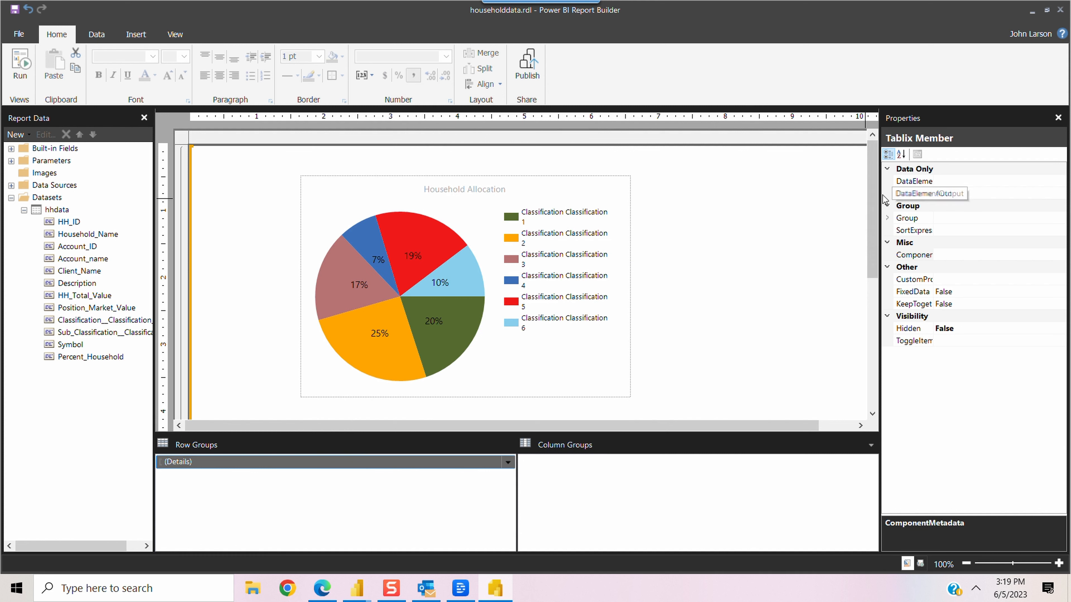
Step: Select the holdings table and run the report to reach the hhindex and HH ID prompts
{"action": "left_click_drag", "start_coordinate": [871, 183], "coordinate": [882, 258]}
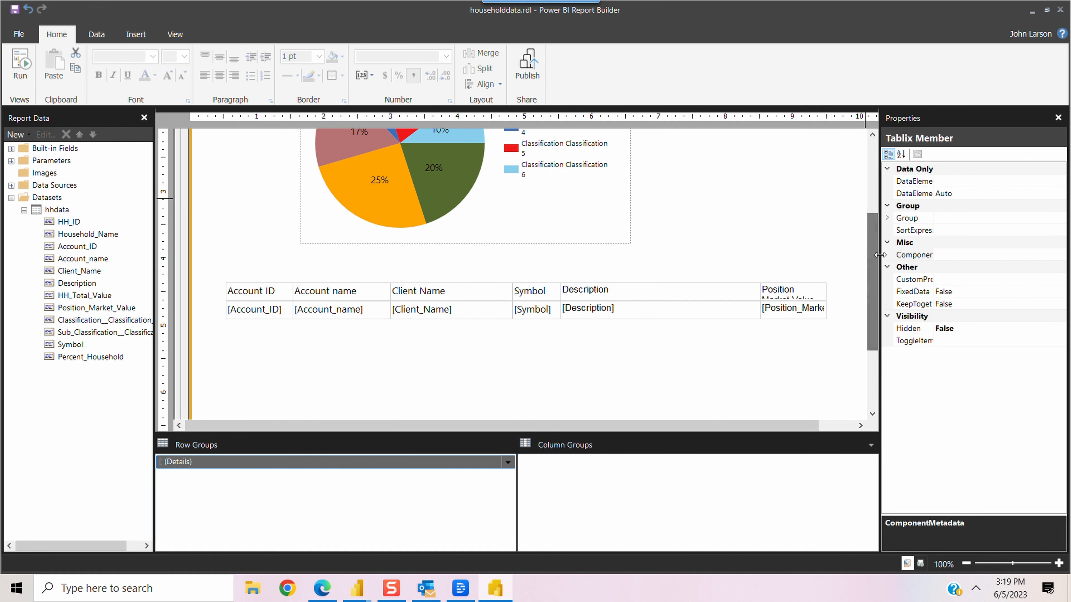
{"action": "left_click", "coordinate": [506, 310]}
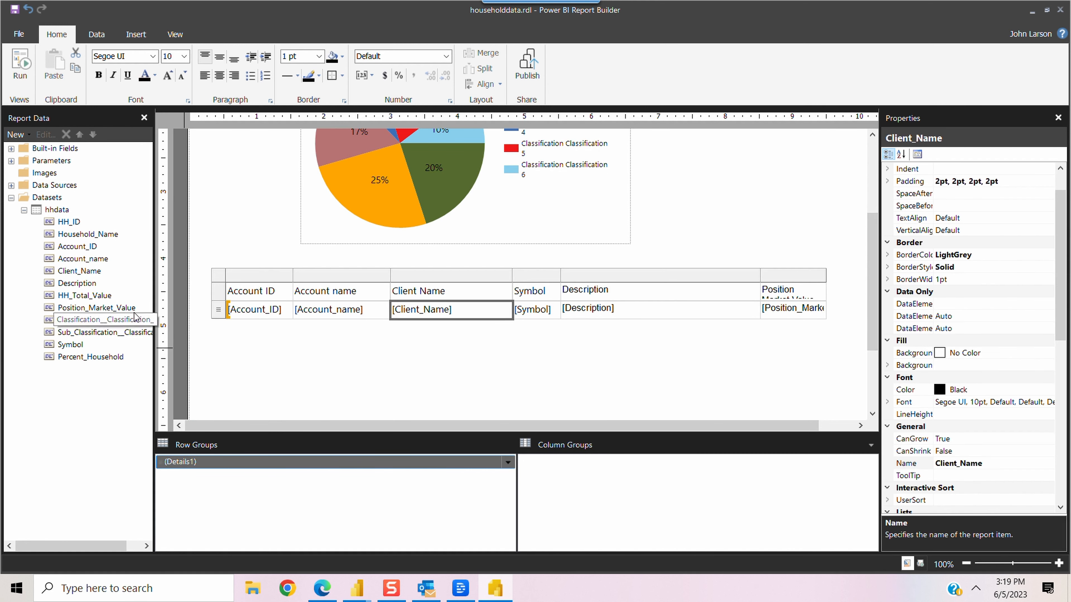
{"action": "left_click", "coordinate": [218, 276]}
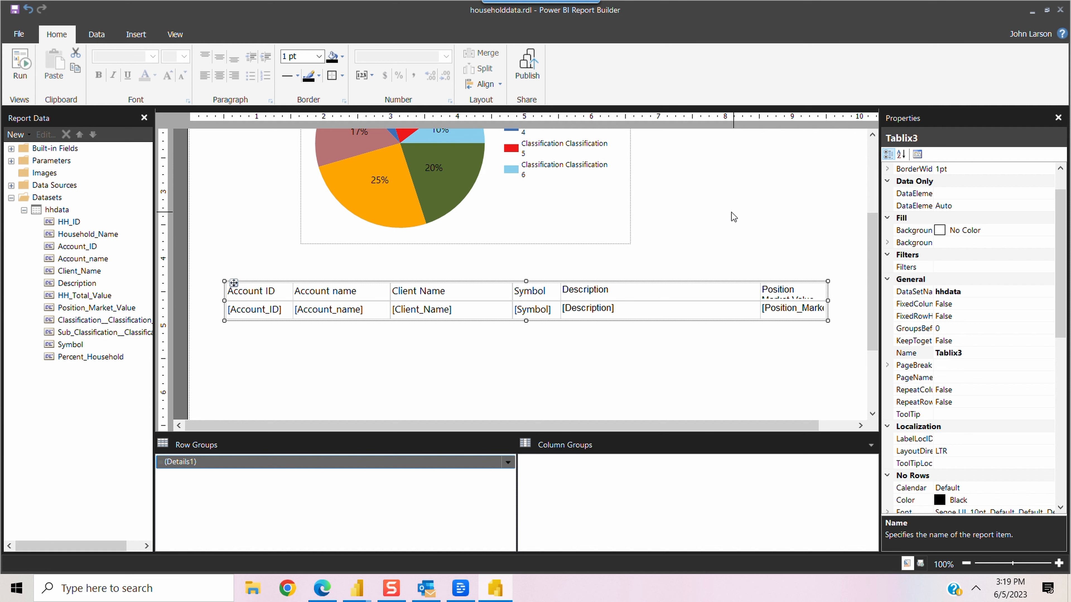
{"action": "left_click", "coordinate": [130, 115]}
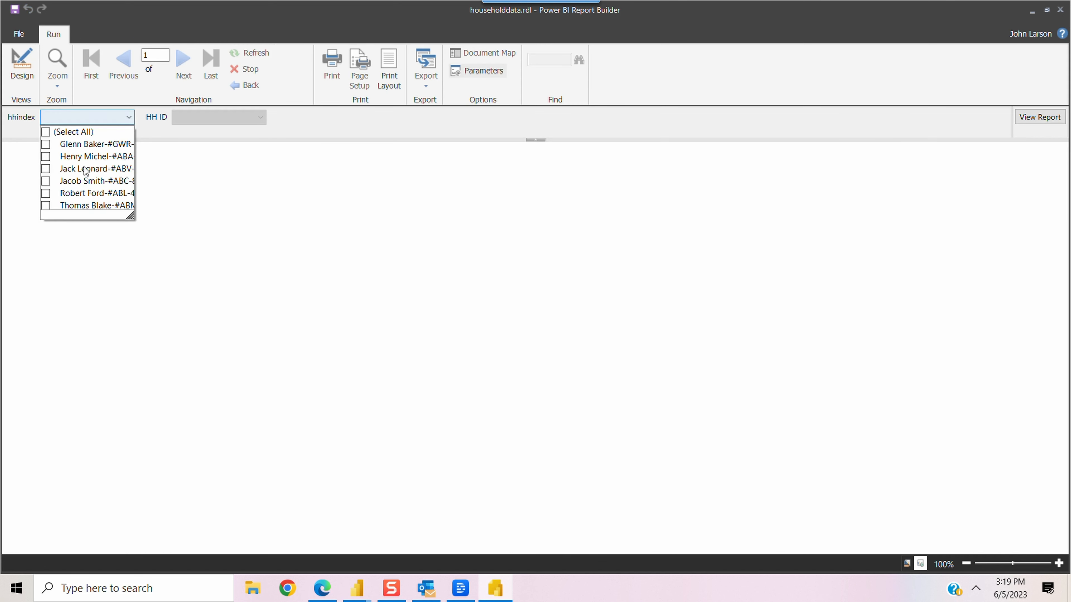
Step: Render the report for one chosen hhindex and HH ID, scroll the results, then return to Design
{"action": "left_click", "coordinate": [48, 182]}
{"action": "left_click", "coordinate": [200, 120]}
{"action": "left_click", "coordinate": [205, 120]}
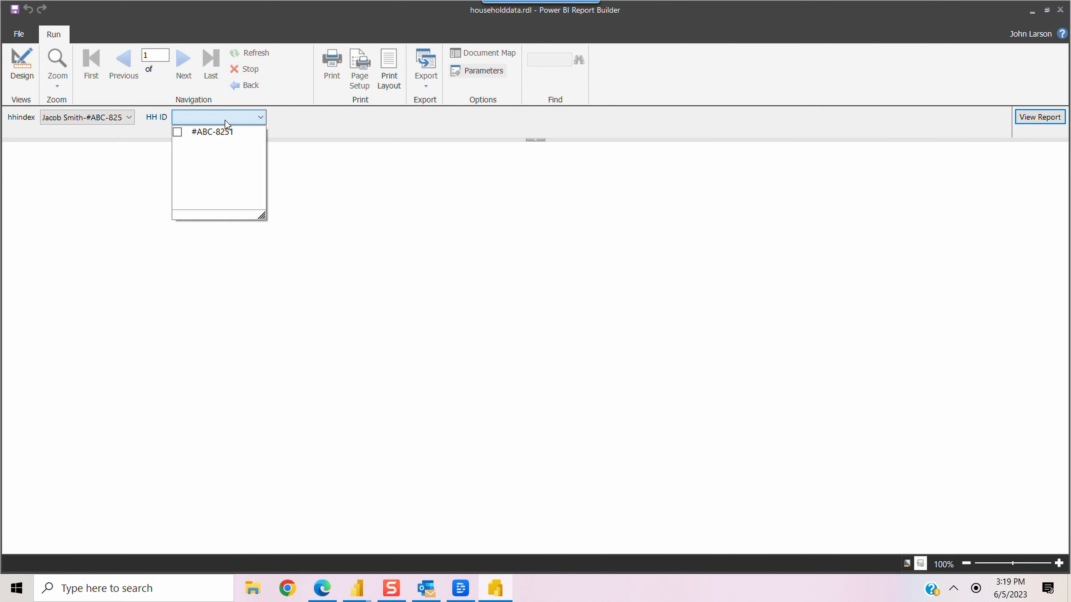
{"action": "left_click", "coordinate": [222, 132]}
{"action": "left_click", "coordinate": [1051, 123]}
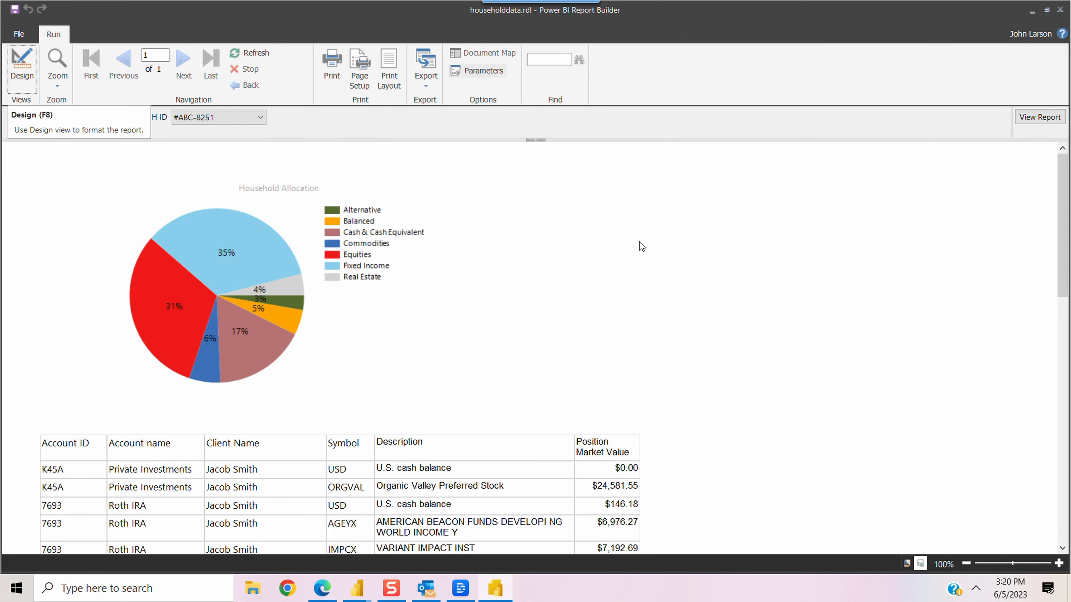
{"action": "left_click_drag", "start_coordinate": [1067, 194], "coordinate": [1068, 283]}
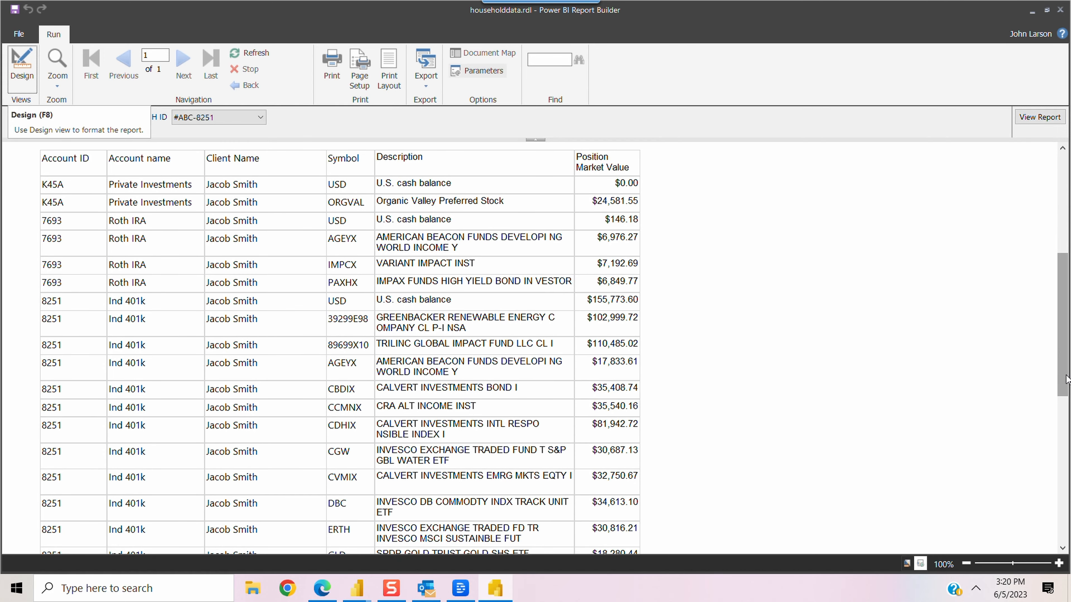
{"action": "left_click_drag", "start_coordinate": [1067, 379], "coordinate": [1066, 279]}
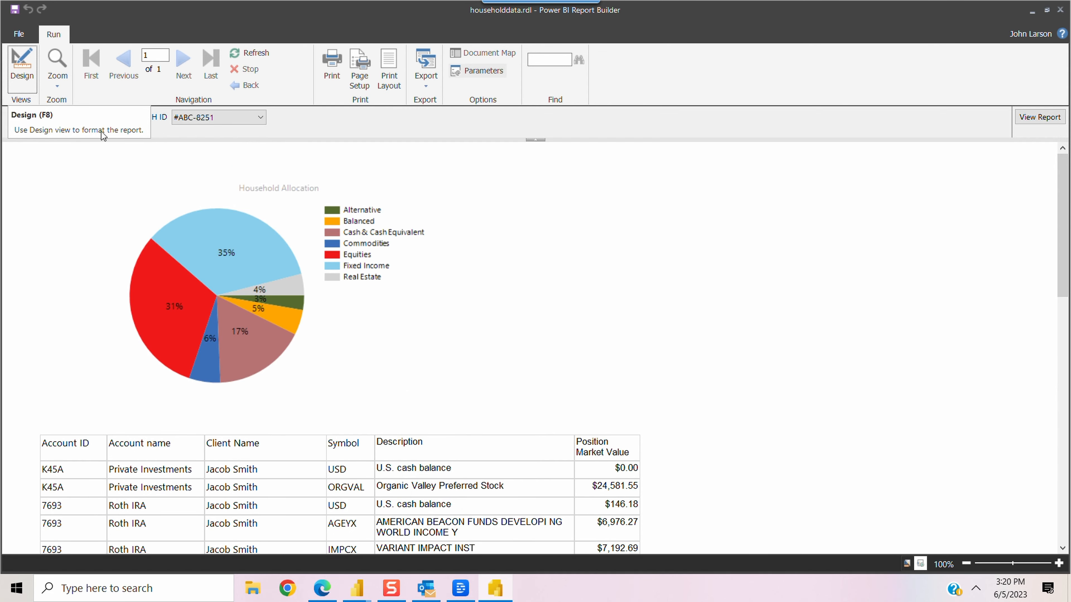
{"action": "left_click", "coordinate": [22, 68]}
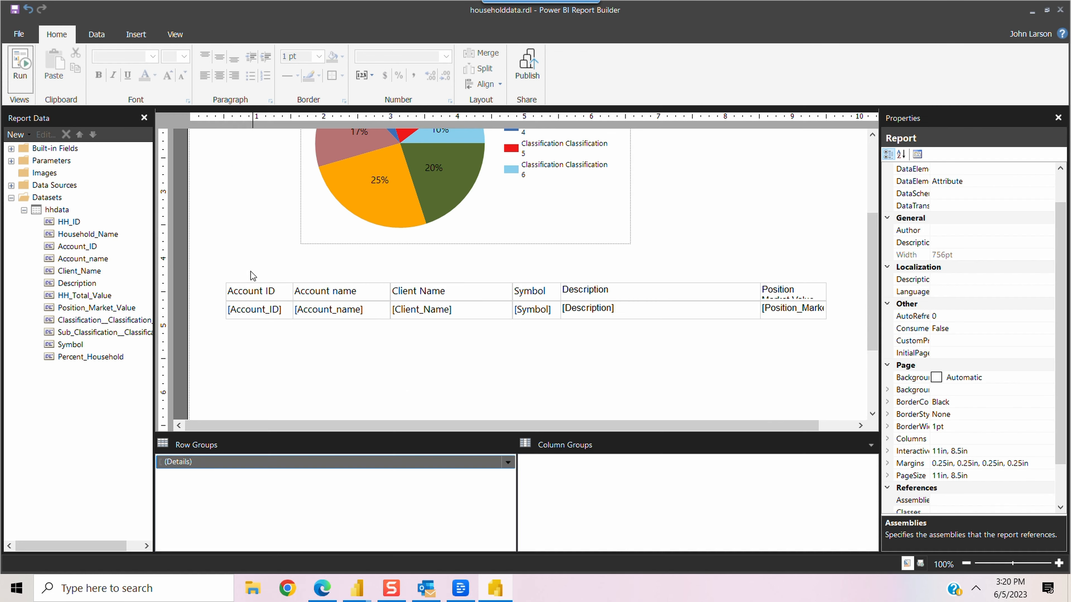
Step: Select the Account_ID cell in the holdings table and start editing its text
{"action": "left_click", "coordinate": [369, 320]}
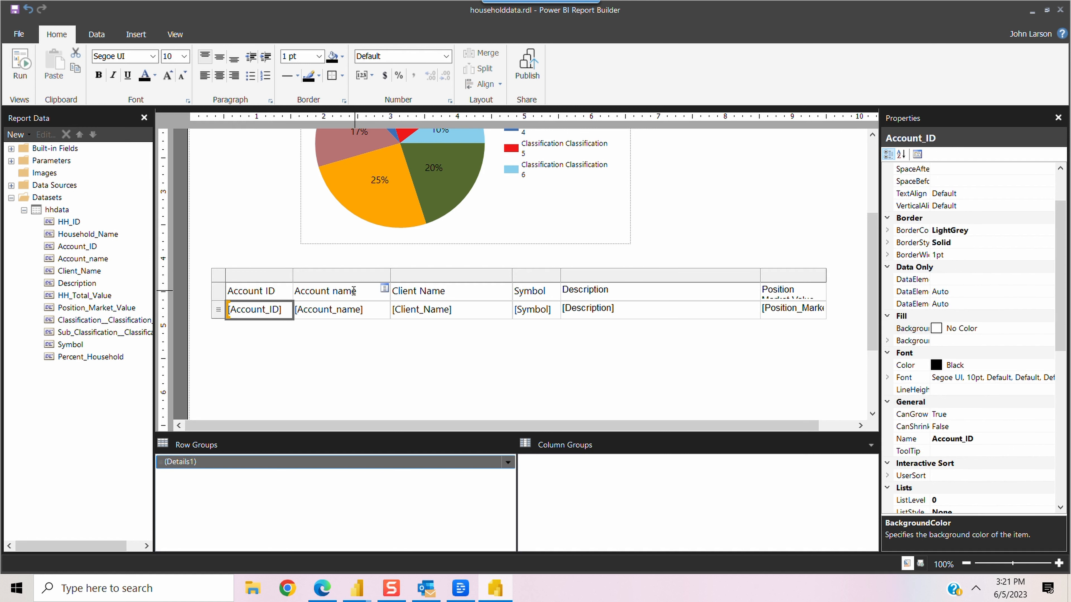
{"action": "left_click", "coordinate": [350, 344]}
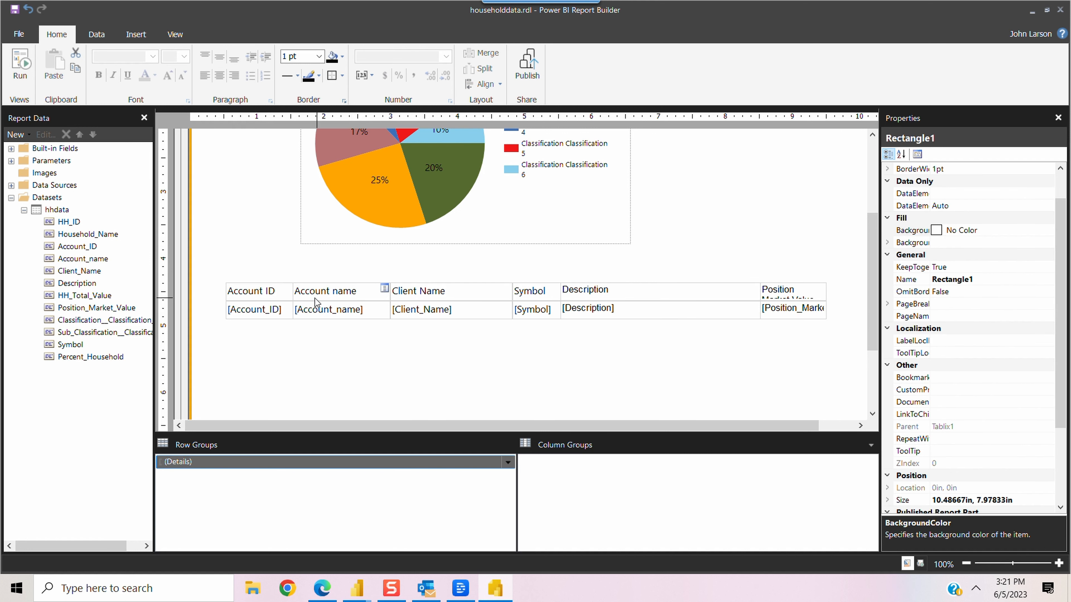
{"action": "double_click", "coordinate": [254, 310]}
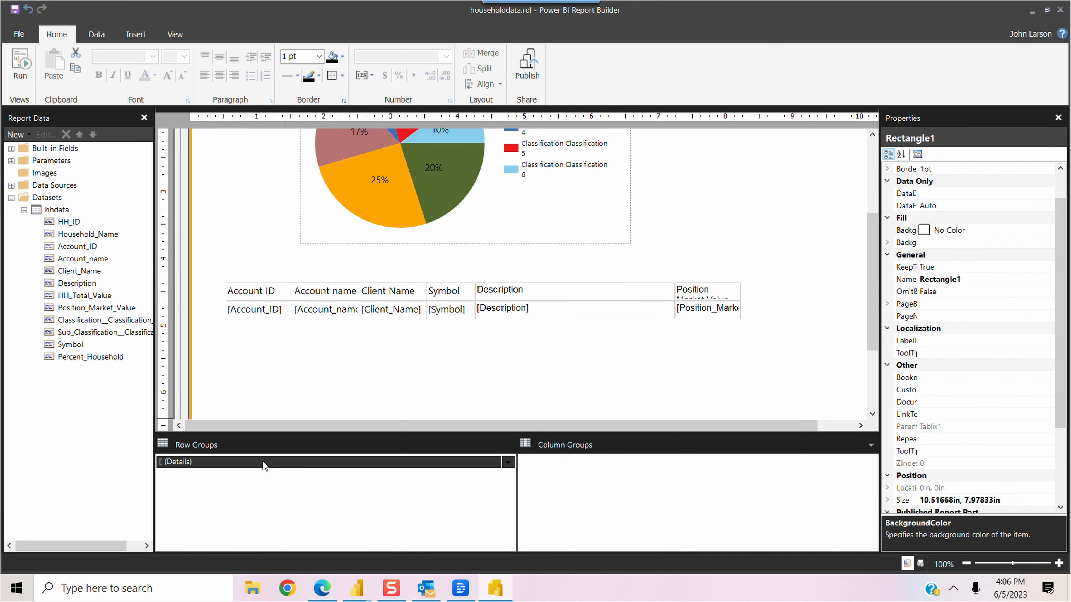
Step: Add an [Account_name] parent group above Details with group header and footer rows
{"action": "right_click", "coordinate": [262, 462]}
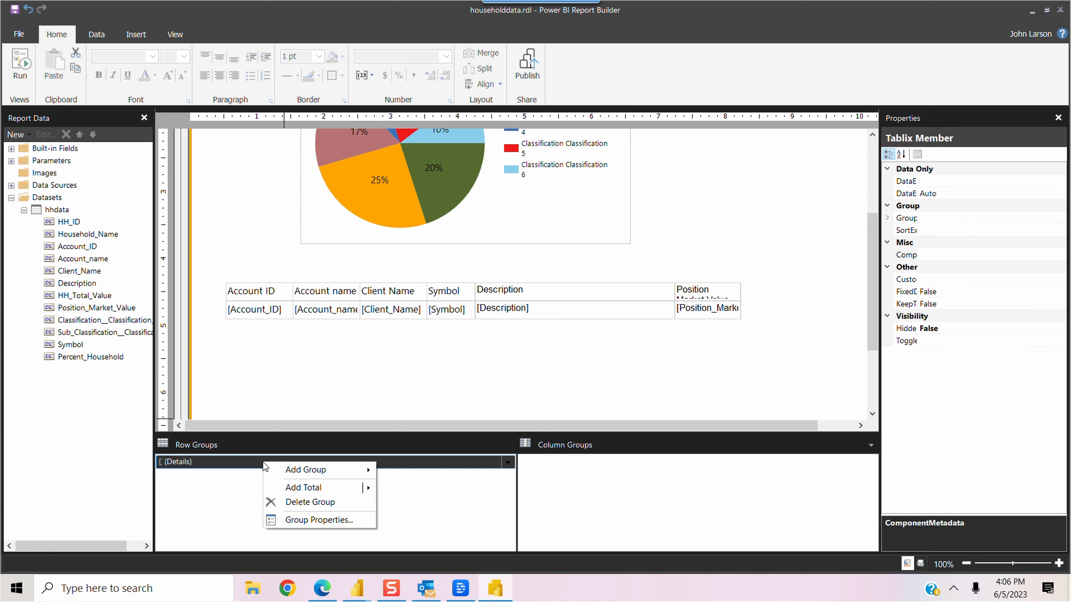
{"action": "mouse_move", "coordinate": [320, 471]}
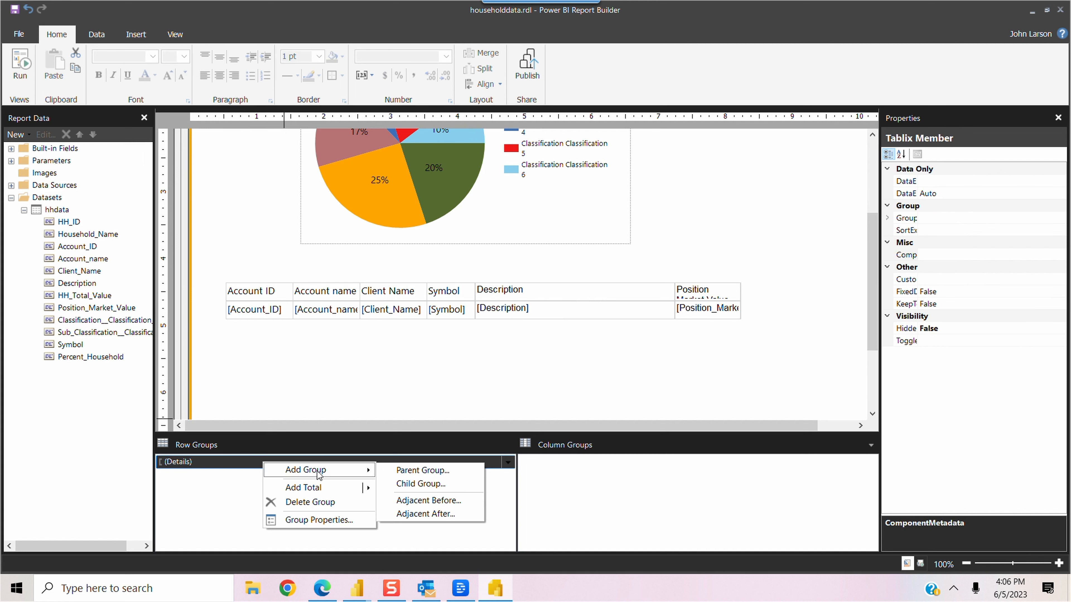
{"action": "left_click", "coordinate": [424, 472]}
{"action": "left_click", "coordinate": [660, 245]}
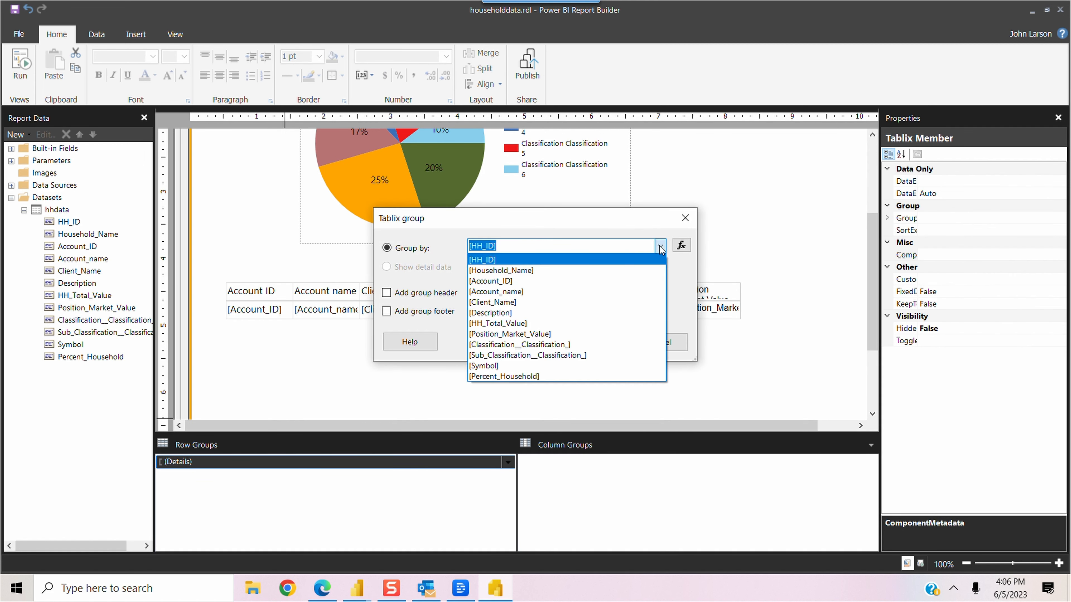
{"action": "left_click", "coordinate": [496, 291]}
{"action": "left_click", "coordinate": [386, 292]}
{"action": "left_click", "coordinate": [386, 311]}
{"action": "left_click", "coordinate": [601, 342]}
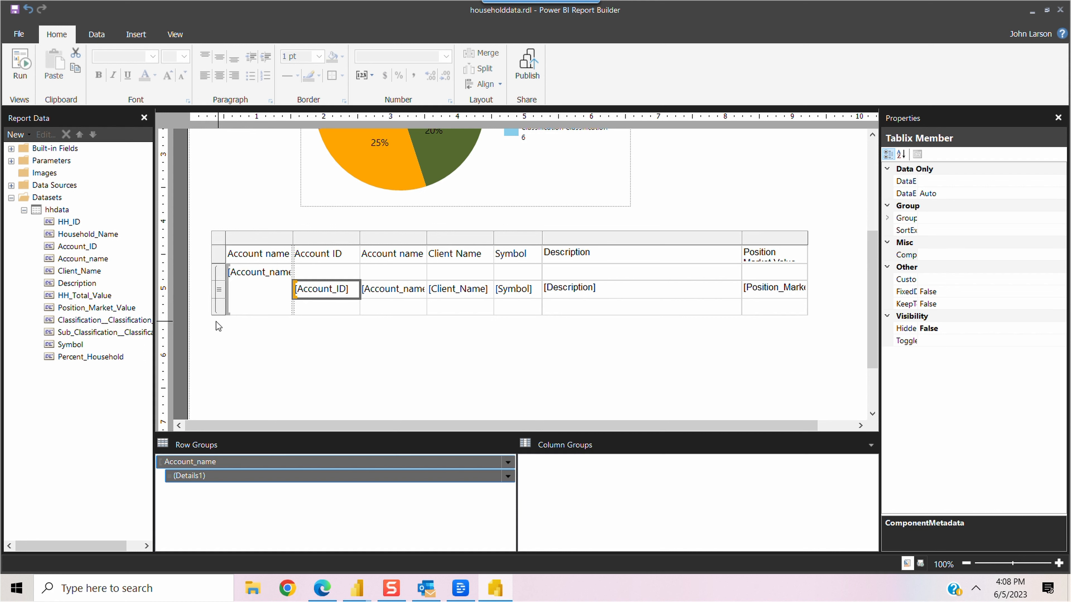
Step: Put Account_name in the group header cell and delete the extra Account name group column
{"action": "left_click", "coordinate": [354, 272]}
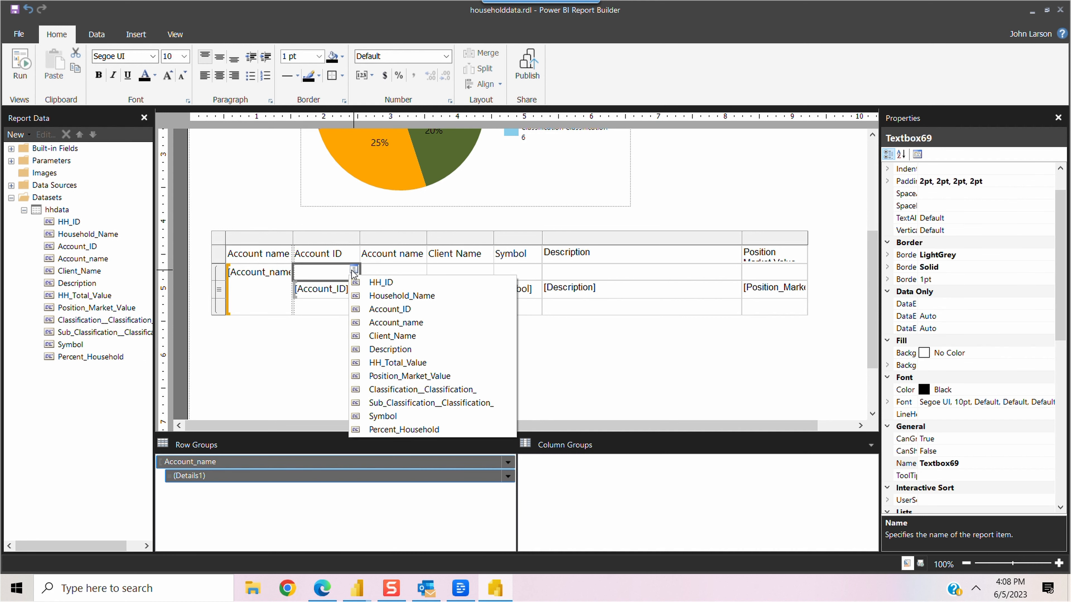
{"action": "left_click", "coordinate": [413, 328]}
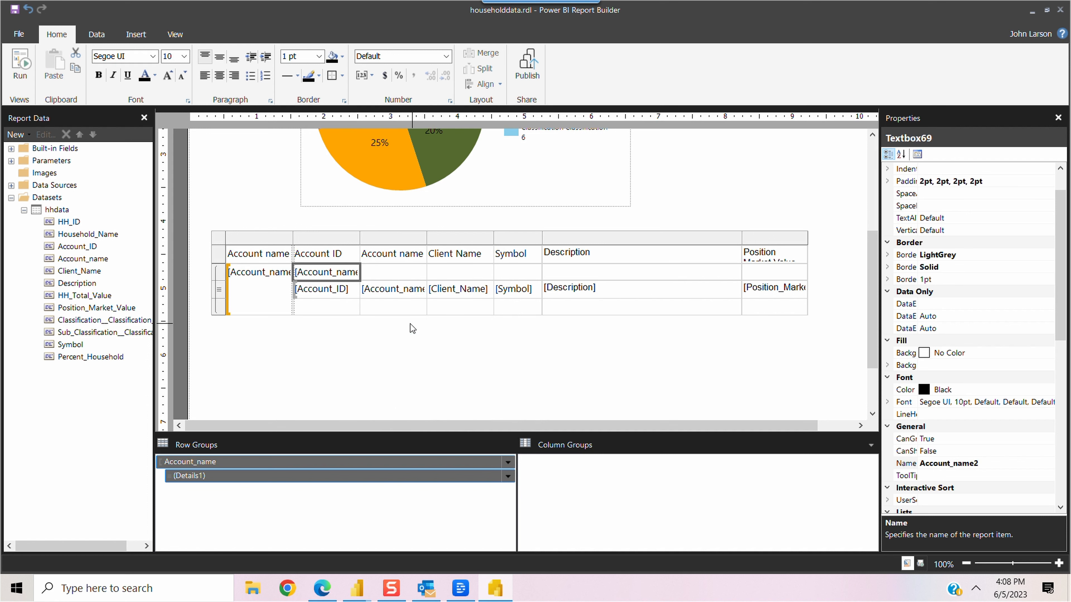
{"action": "left_click", "coordinate": [240, 238]}
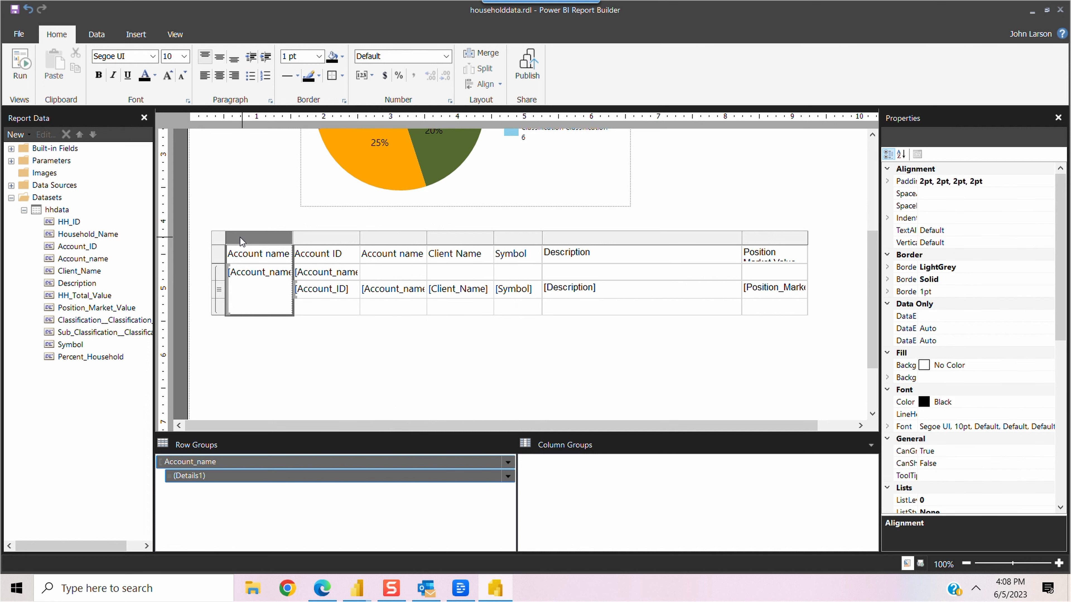
{"action": "right_click", "coordinate": [241, 240]}
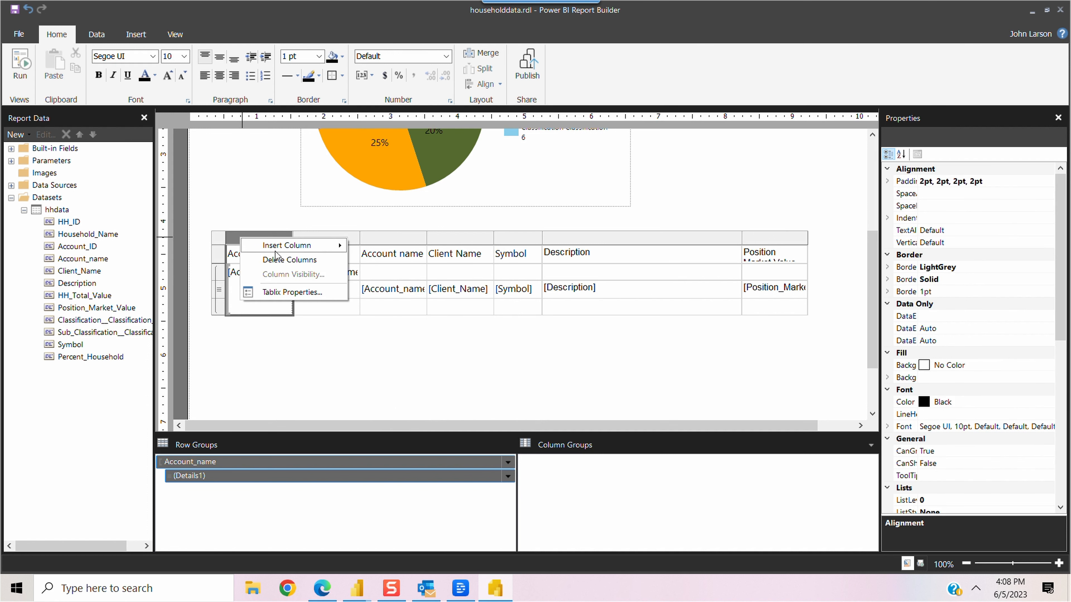
{"action": "left_click", "coordinate": [286, 260]}
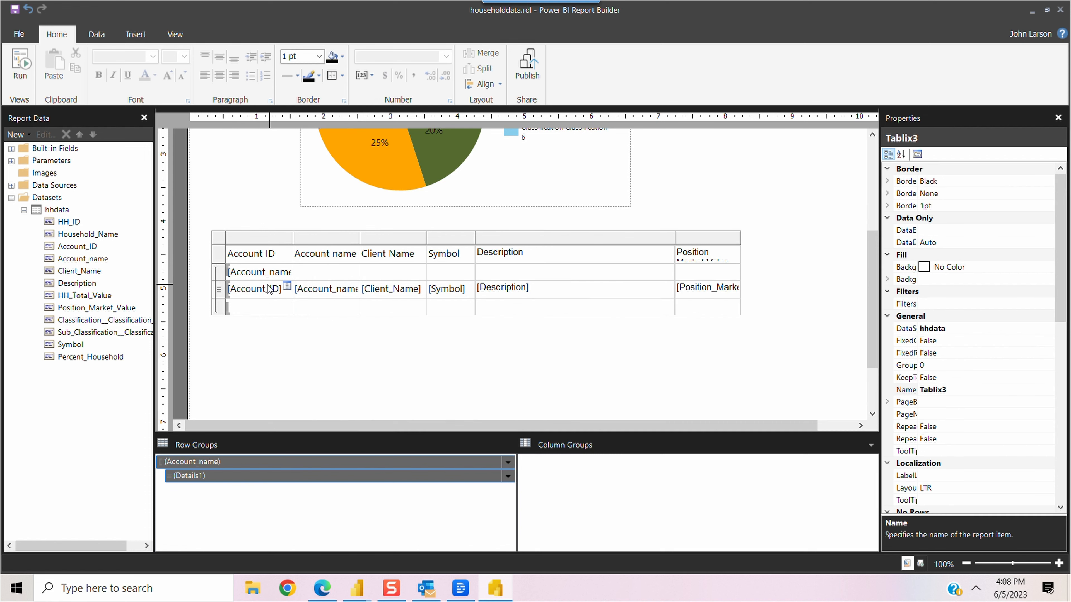
Step: Give the account-name group row a LightGrey background colour
{"action": "left_click_drag", "start_coordinate": [709, 272], "coordinate": [272, 274]}
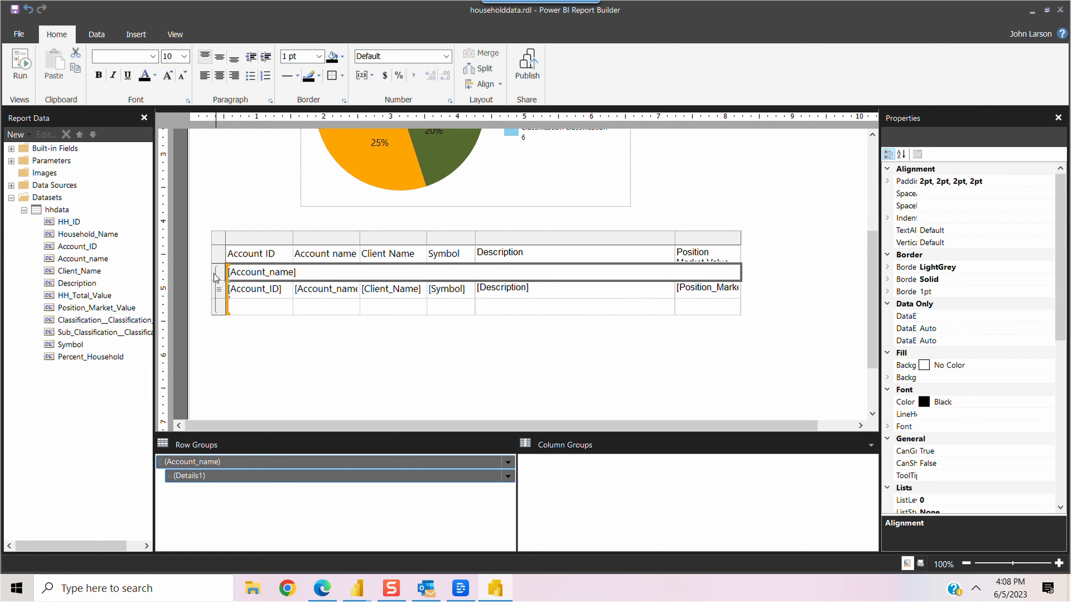
{"action": "left_click", "coordinate": [222, 277]}
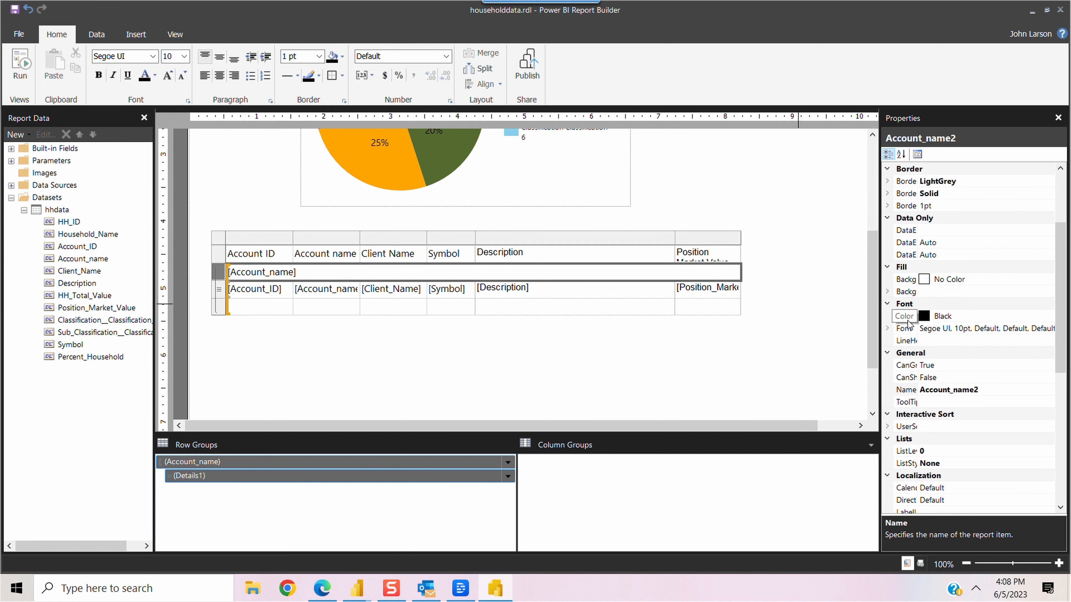
{"action": "left_click", "coordinate": [1049, 280]}
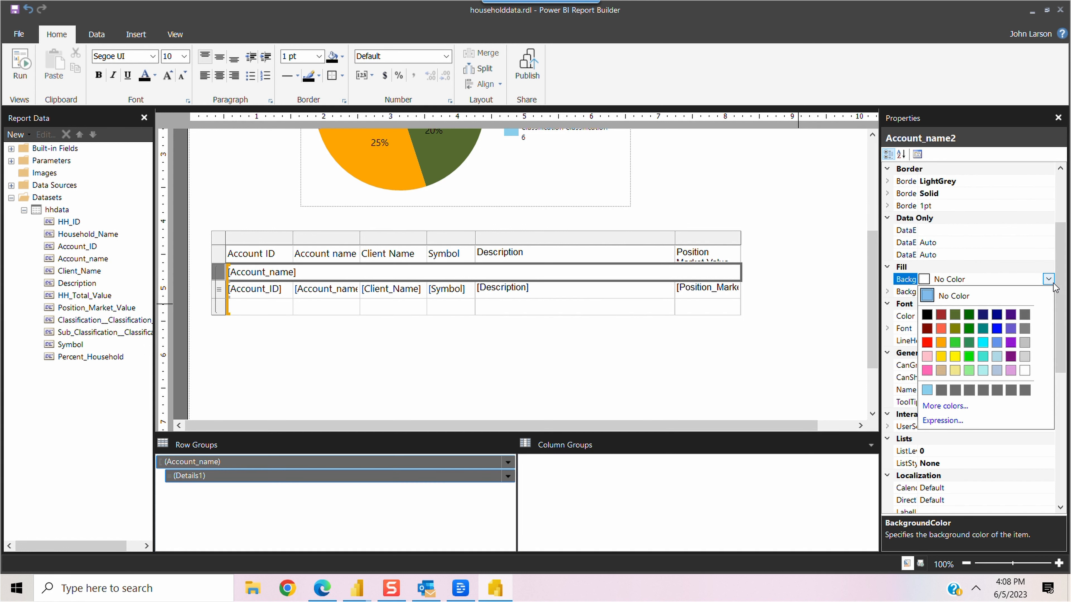
{"action": "left_click", "coordinate": [1029, 358]}
{"action": "left_click", "coordinate": [683, 364]}
Step: Run the report, scroll through the account-grouped holdings, and return to Design view
{"action": "left_click", "coordinate": [20, 63]}
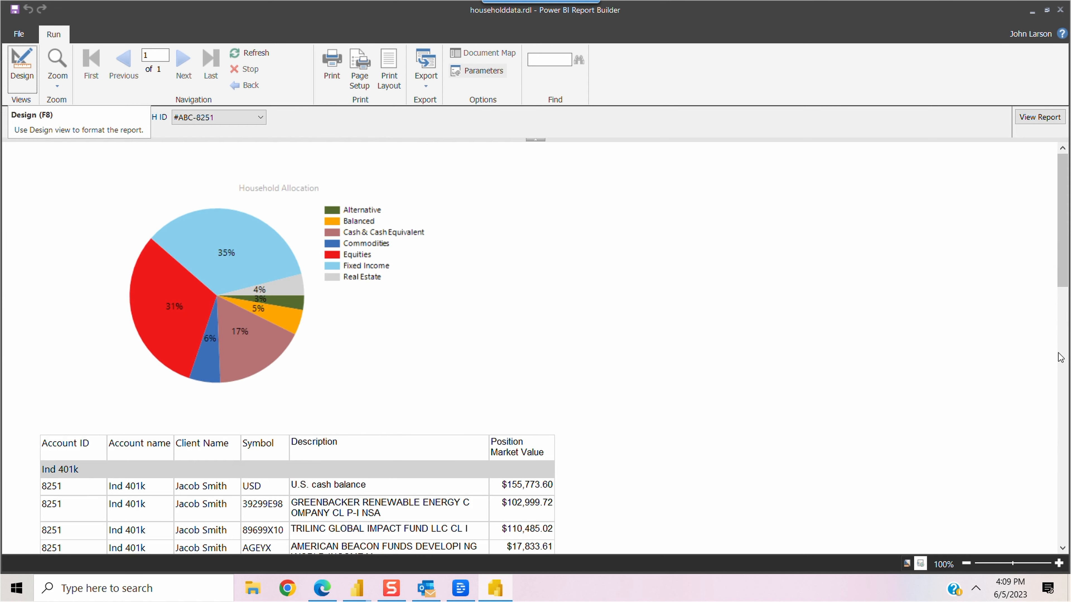
{"action": "scroll", "coordinate": [1063, 340], "scroll_direction": "down", "scroll_amount": 5}
{"action": "scroll", "coordinate": [1065, 350], "scroll_direction": "down", "scroll_amount": 2}
{"action": "left_click_drag", "start_coordinate": [1064, 355], "coordinate": [1067, 327]}
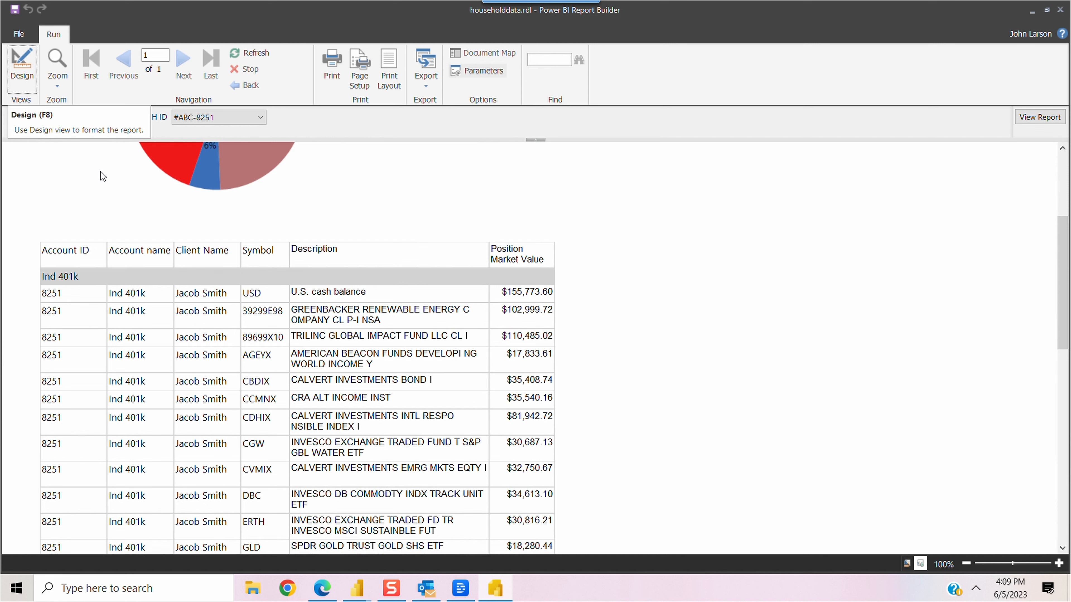
{"action": "left_click", "coordinate": [23, 76]}
{"action": "left_click", "coordinate": [380, 261]}
Step: Delete the Client Name and Account name columns from the table
{"action": "left_click", "coordinate": [389, 237]}
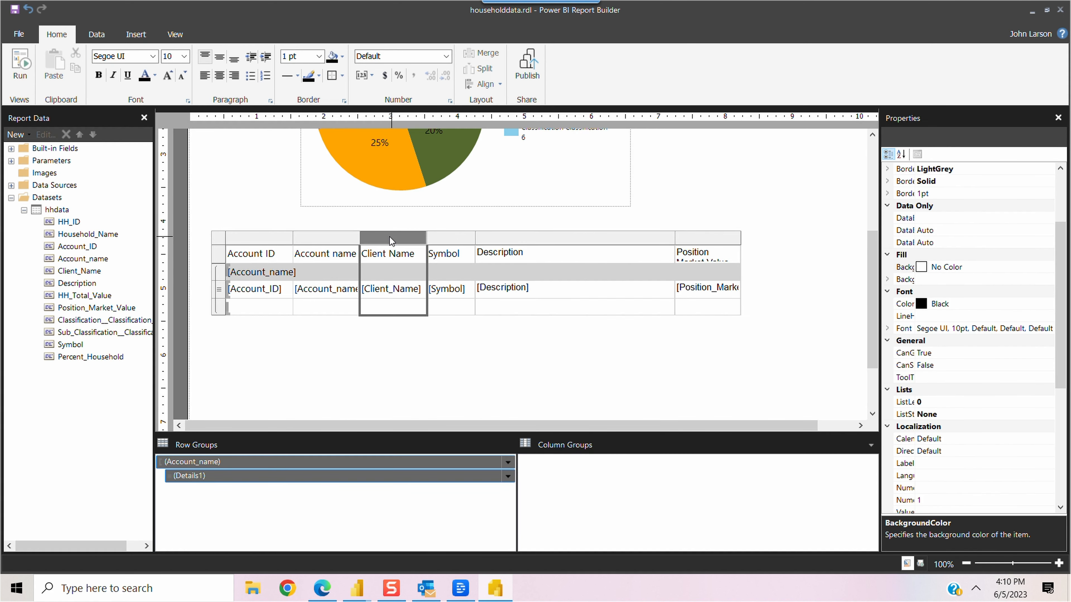
{"action": "right_click", "coordinate": [390, 237]}
{"action": "left_click", "coordinate": [438, 256]}
{"action": "left_click", "coordinate": [327, 239]}
{"action": "right_click", "coordinate": [327, 240]}
{"action": "left_click", "coordinate": [382, 259]}
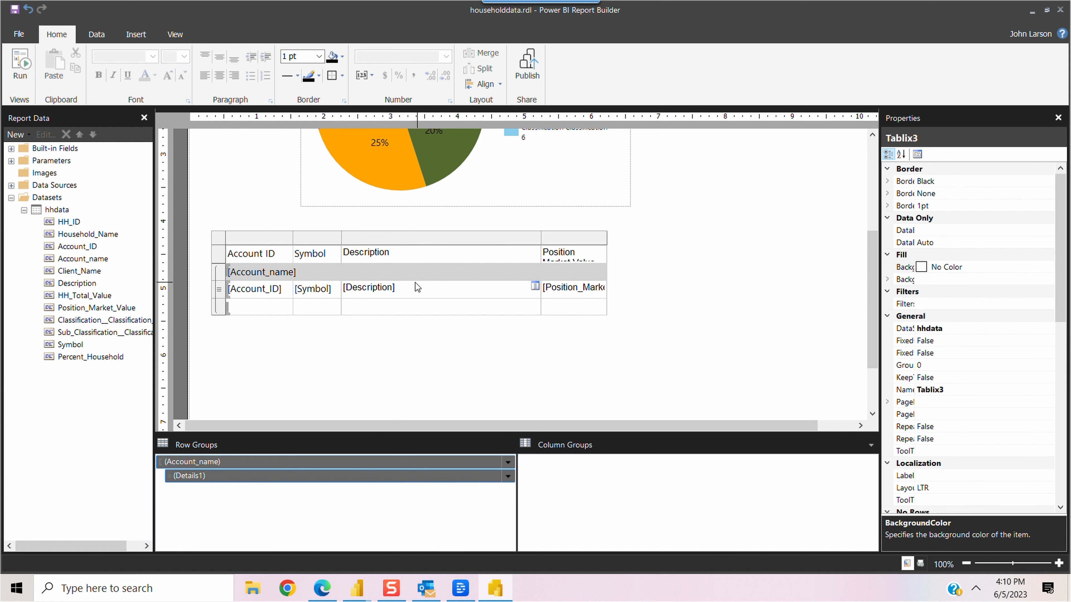
Step: Split the merged group cell and show Account_name in the group cell under Symbol
{"action": "left_click", "coordinate": [280, 277]}
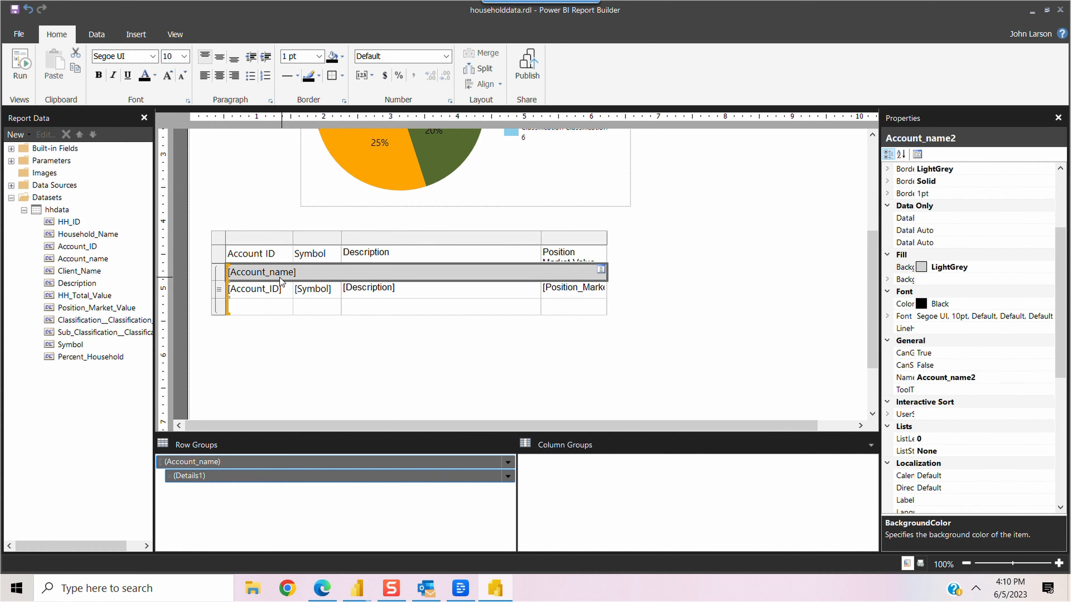
{"action": "right_click", "coordinate": [303, 276]}
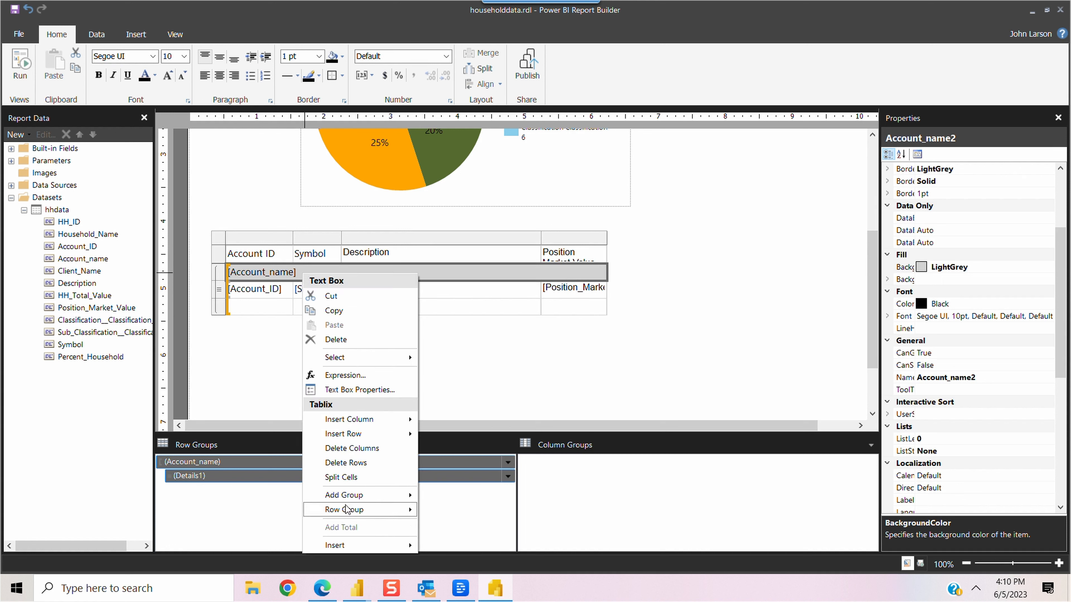
{"action": "left_click", "coordinate": [348, 478]}
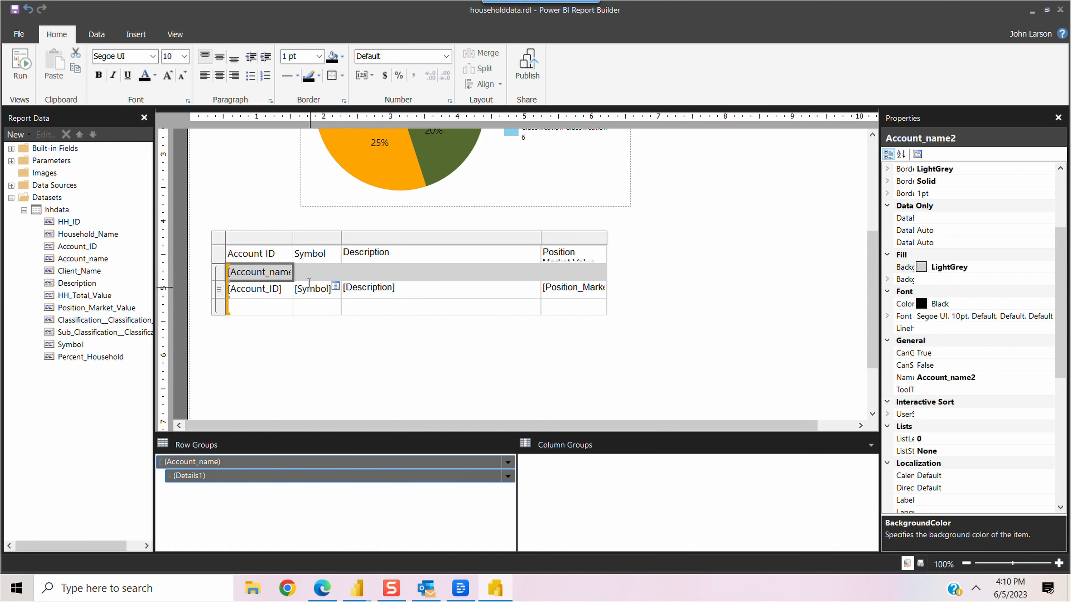
{"action": "left_click", "coordinate": [336, 286]}
{"action": "left_click", "coordinate": [376, 322]}
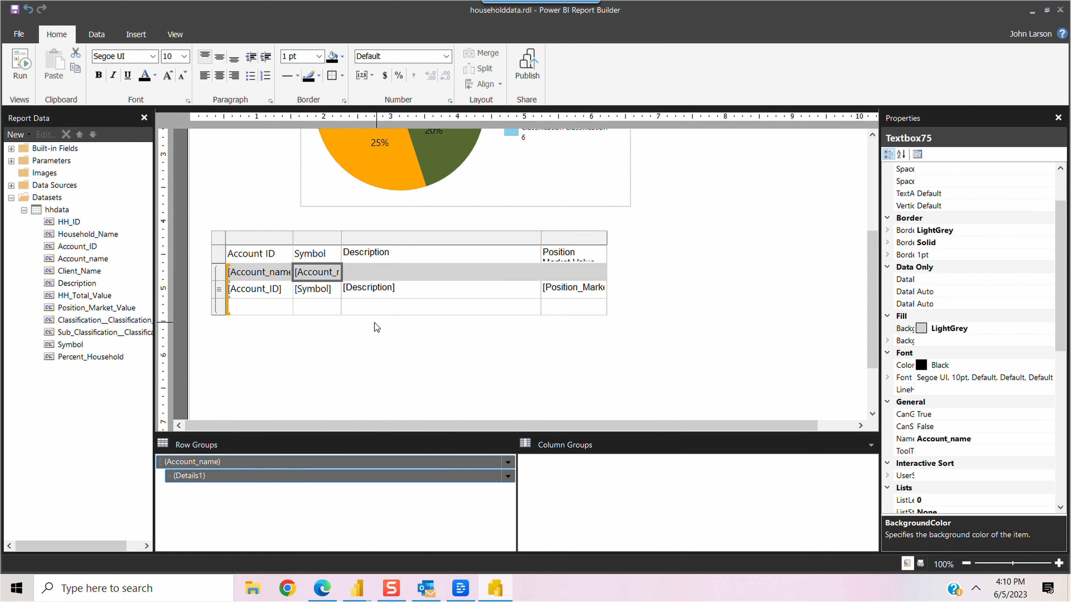
Step: Delete the Account ID column from the table
{"action": "left_click", "coordinate": [230, 236]}
{"action": "right_click", "coordinate": [242, 236]}
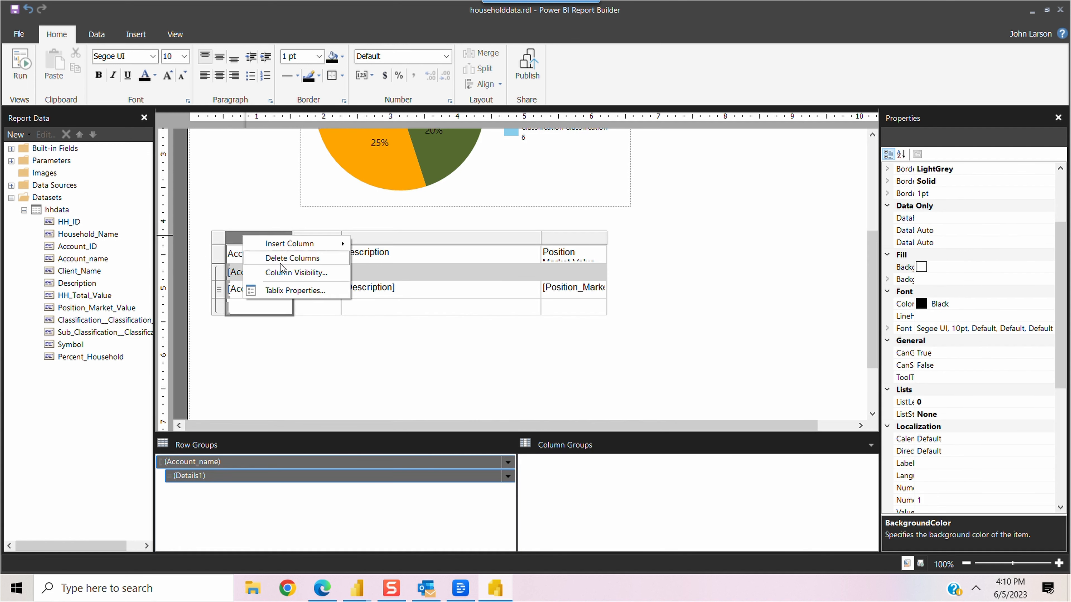
{"action": "left_click", "coordinate": [293, 258]}
{"action": "left_click", "coordinate": [495, 269]}
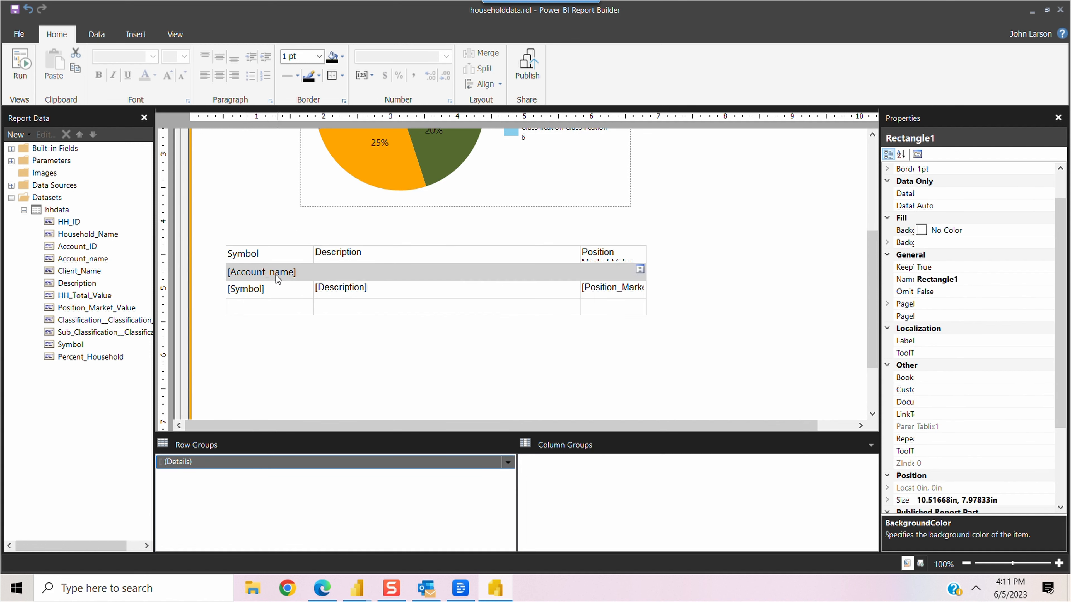
{"action": "left_click", "coordinate": [269, 294]}
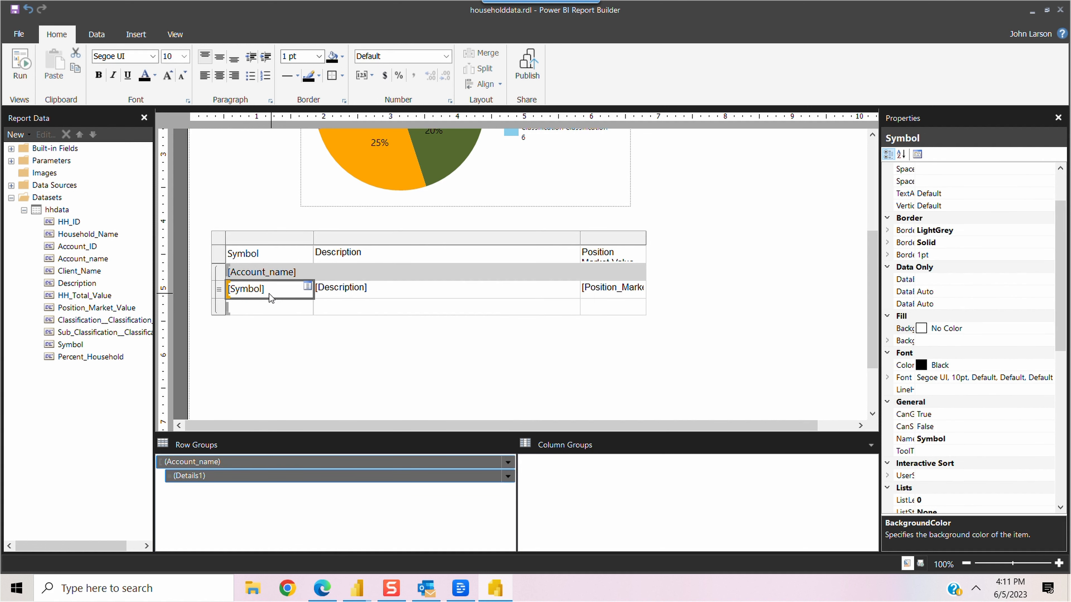
Step: Set the cell below Position Market Value to =Sum(Fields!Position_Market_Value.Value)
{"action": "left_click", "coordinate": [613, 307]}
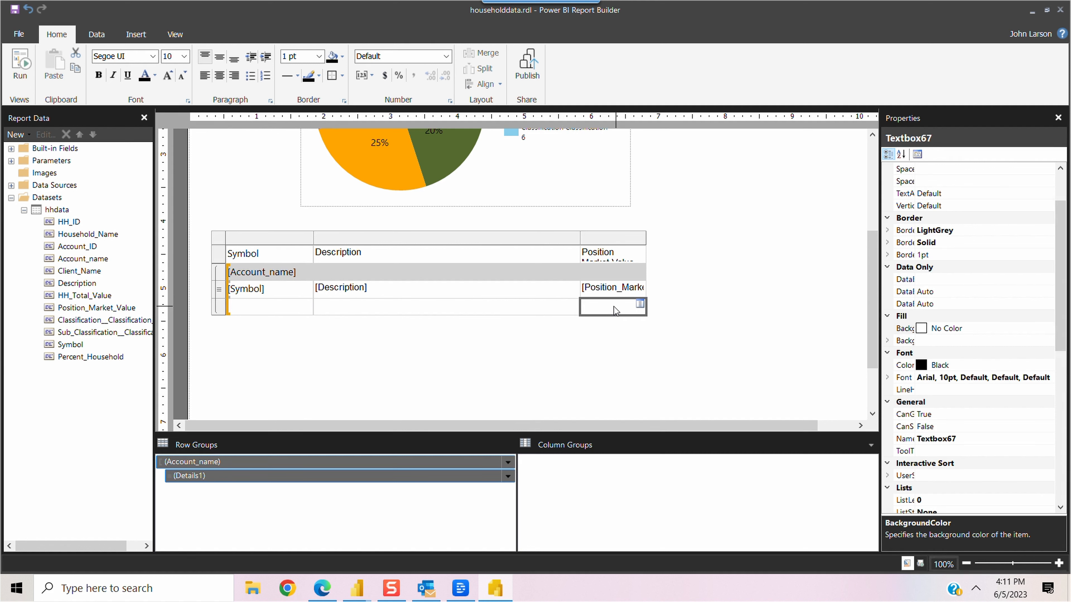
{"action": "left_click", "coordinate": [640, 305]}
{"action": "right_click", "coordinate": [640, 301]}
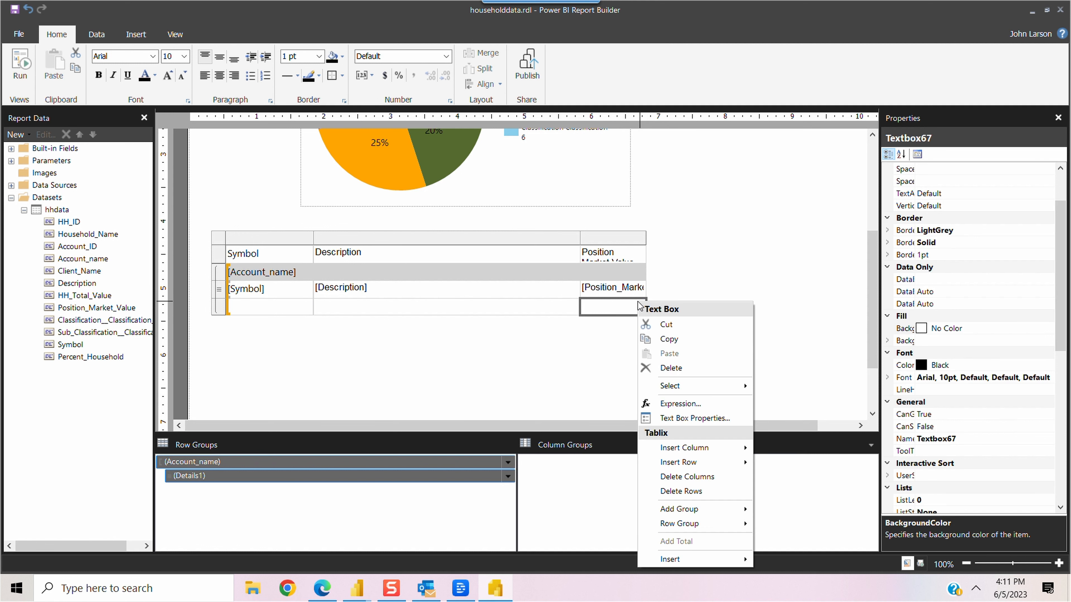
{"action": "left_click", "coordinate": [682, 404]}
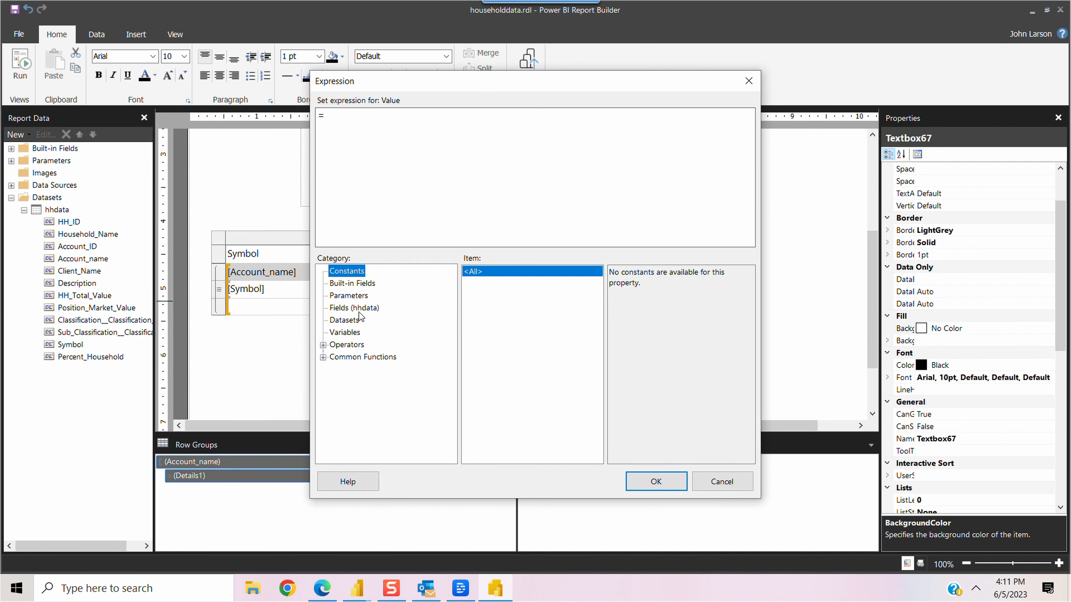
{"action": "left_click", "coordinate": [361, 309]}
{"action": "double_click", "coordinate": [652, 346]}
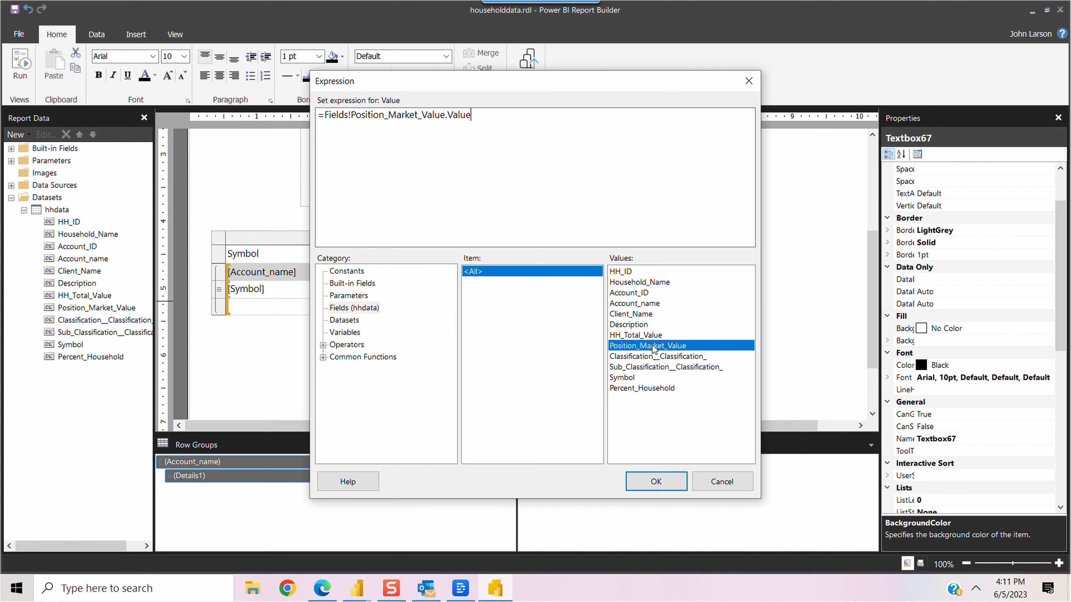
{"action": "left_click", "coordinate": [325, 115]}
{"action": "type", "text": "Sum("}
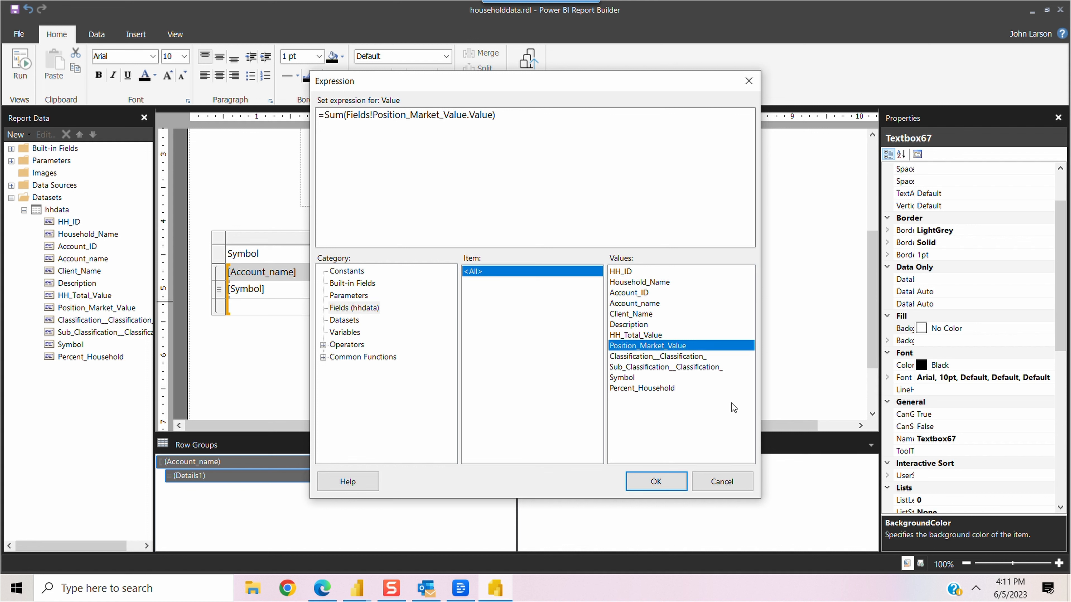
{"action": "left_click", "coordinate": [656, 482]}
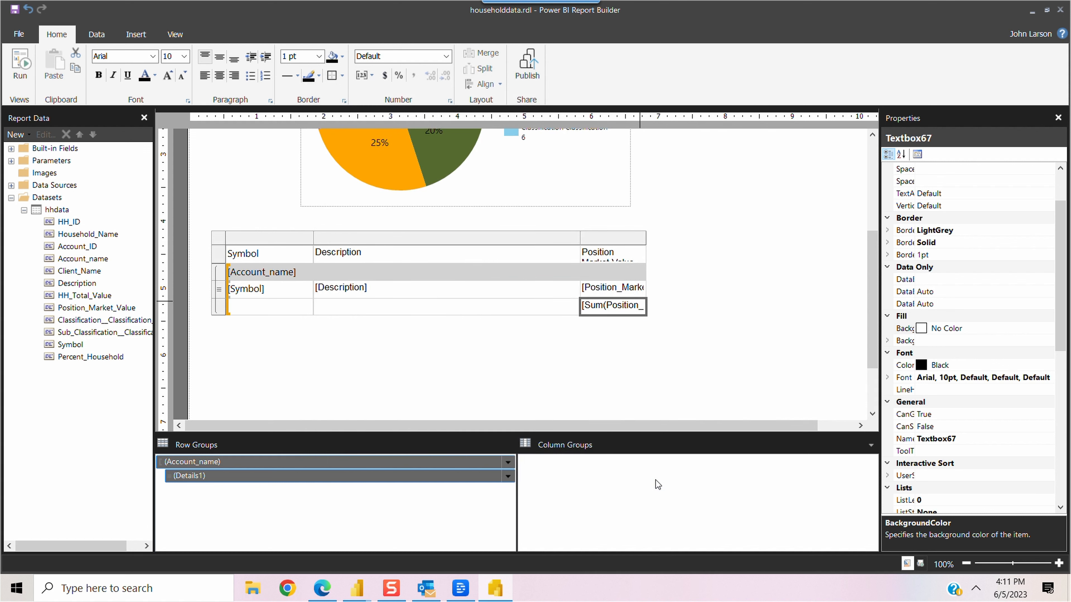
Step: Label the account footer row 'Total' in the first cell
{"action": "left_click", "coordinate": [274, 307]}
{"action": "left_click", "coordinate": [262, 307]}
{"action": "type", "text": "Total"}
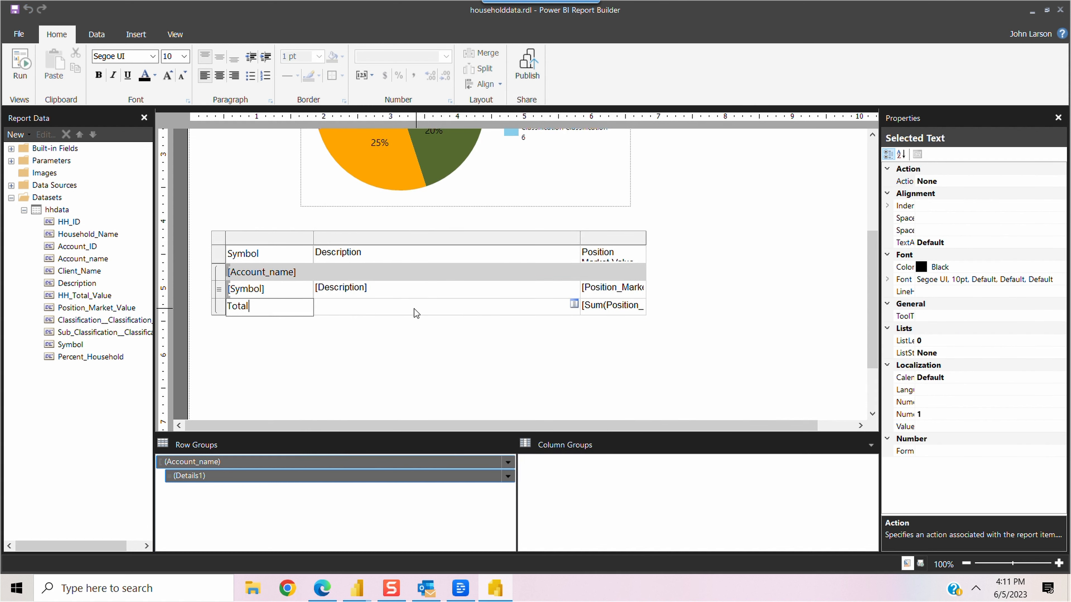
{"action": "left_click_drag", "start_coordinate": [338, 310], "coordinate": [293, 310]}
{"action": "left_click", "coordinate": [225, 324]}
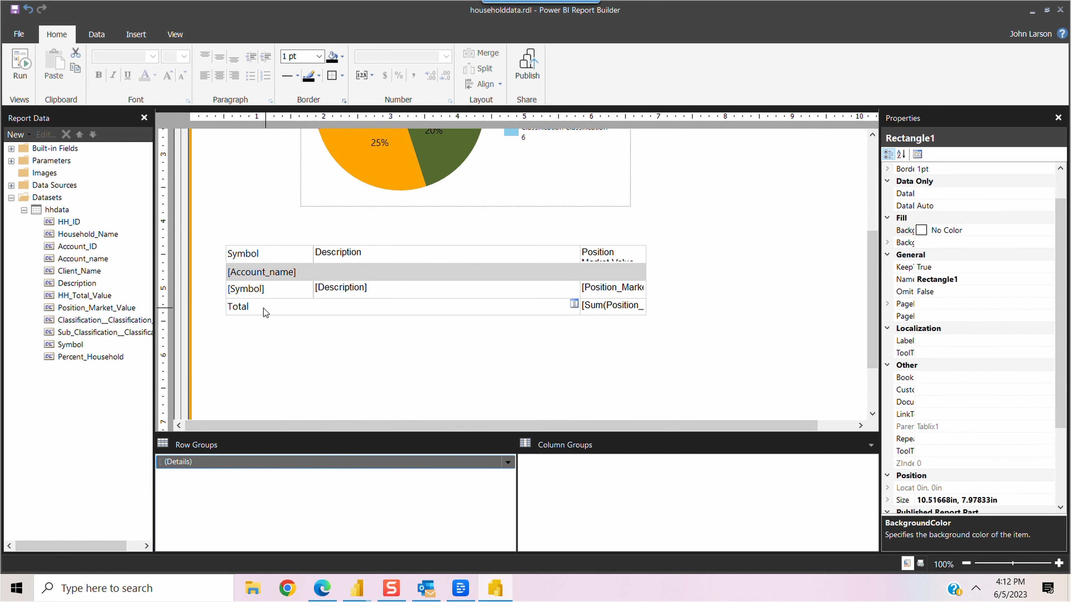
{"action": "left_click", "coordinate": [236, 312]}
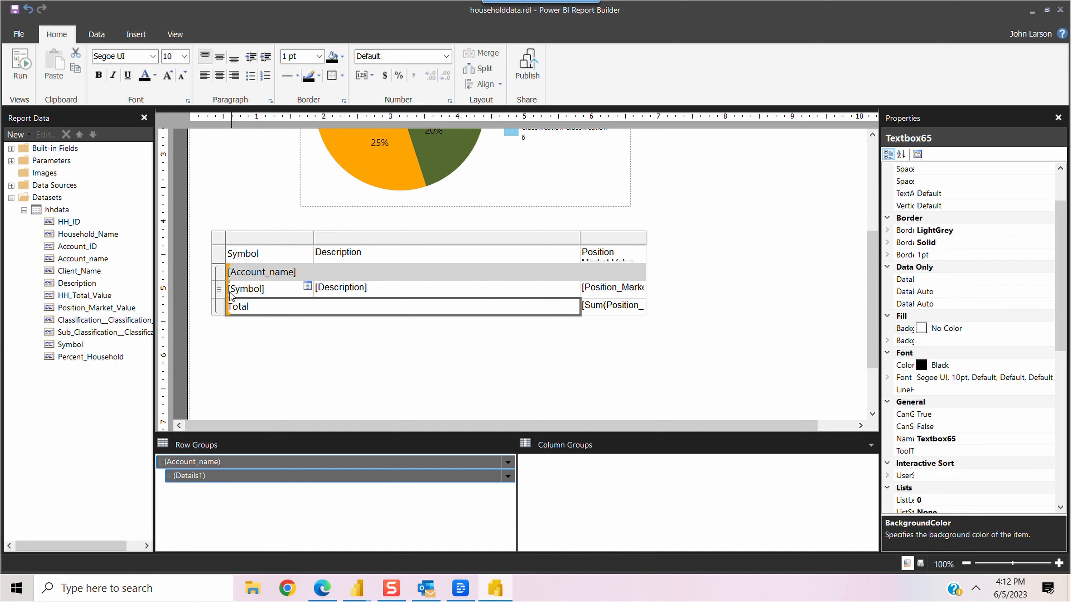
{"action": "left_click", "coordinate": [23, 76]}
{"action": "scroll", "coordinate": [1068, 249], "scroll_direction": "down", "scroll_amount": 3}
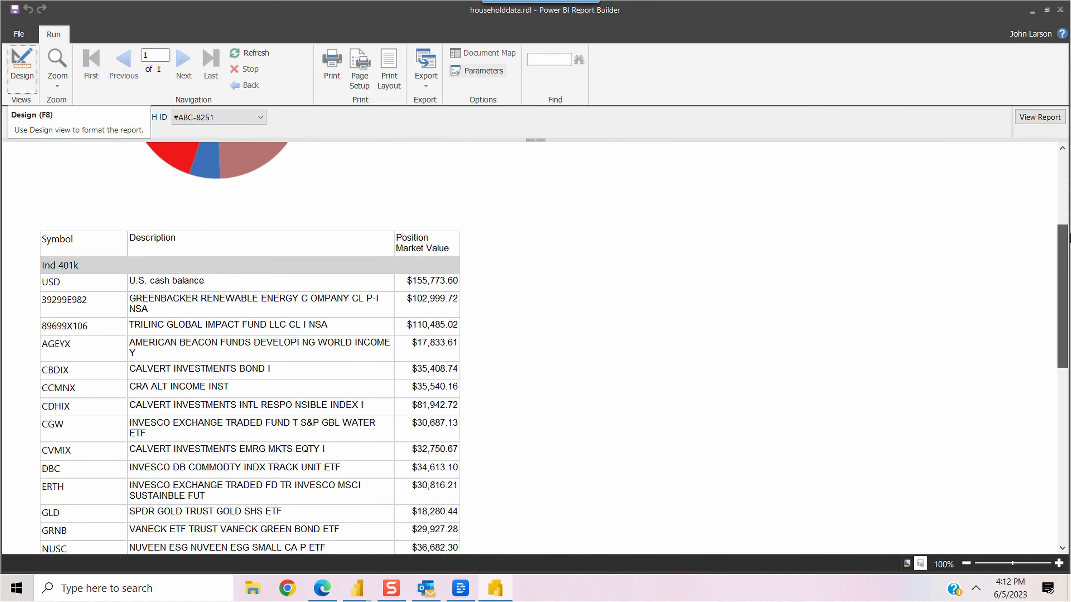
{"action": "scroll", "coordinate": [1068, 250], "scroll_direction": "down", "scroll_amount": 5}
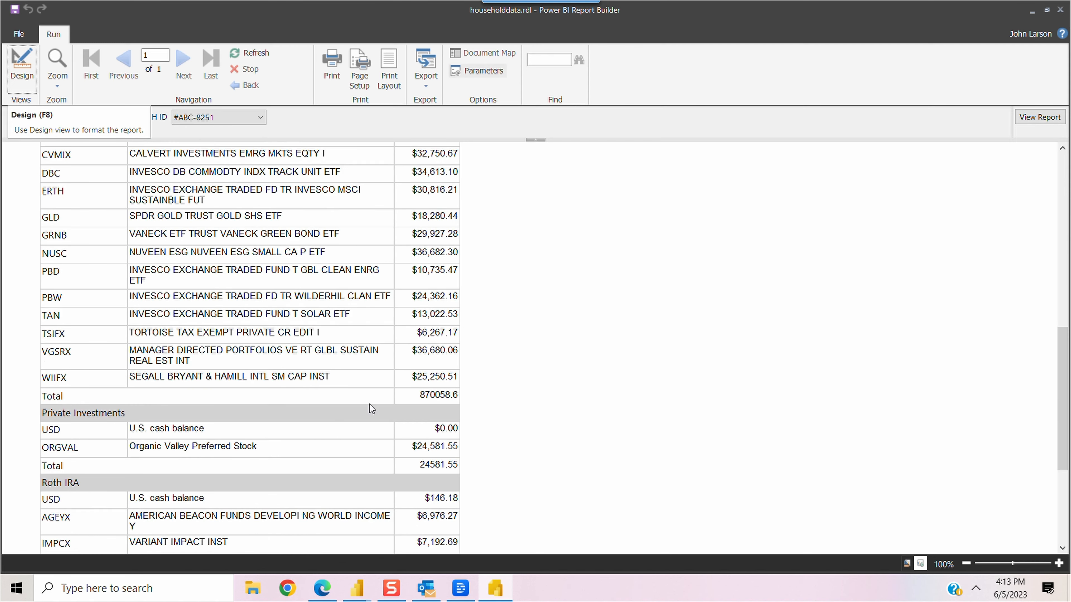
{"action": "scroll", "coordinate": [448, 397], "scroll_direction": "up", "scroll_amount": 10}
{"action": "left_click", "coordinate": [19, 81]}
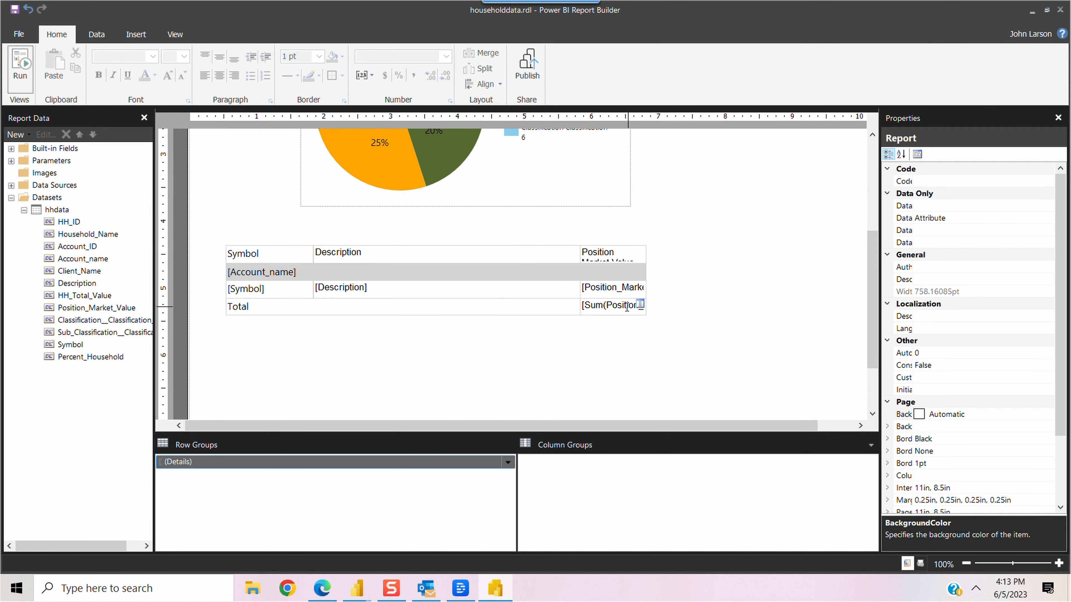
Step: Make the whole account Total row bold, including the label and the Sum subtotal
{"action": "double_click", "coordinate": [627, 305]}
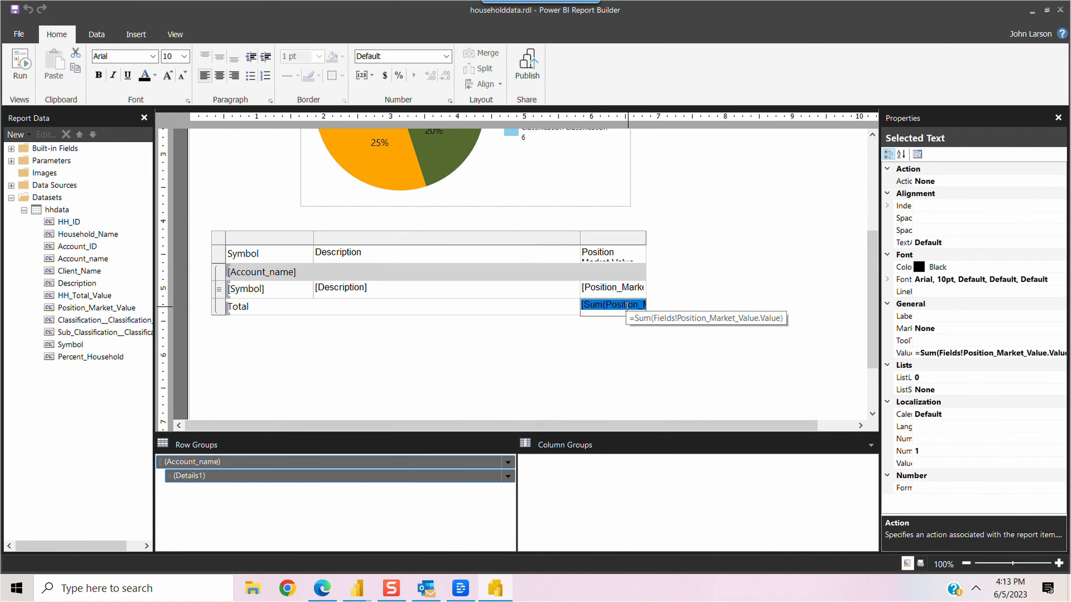
{"action": "left_click", "coordinate": [445, 56]}
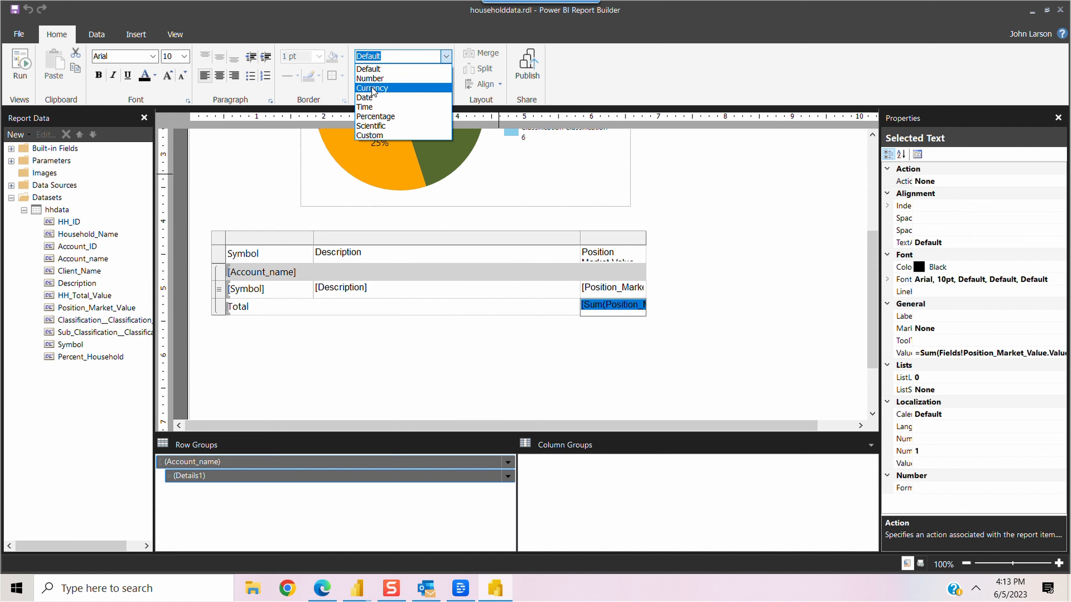
{"action": "left_click", "coordinate": [224, 308]}
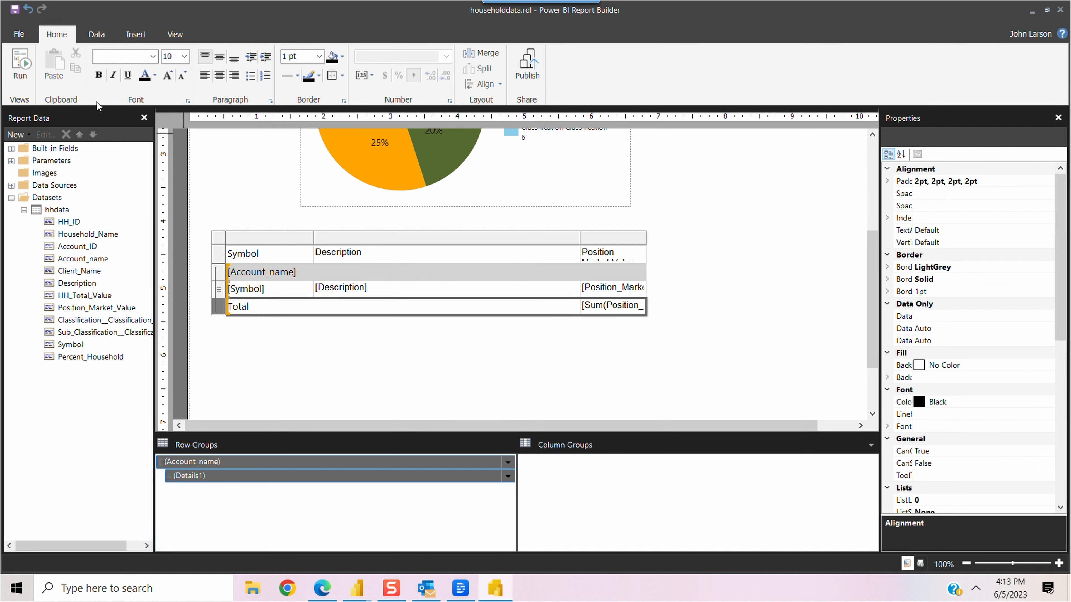
{"action": "left_click", "coordinate": [99, 76]}
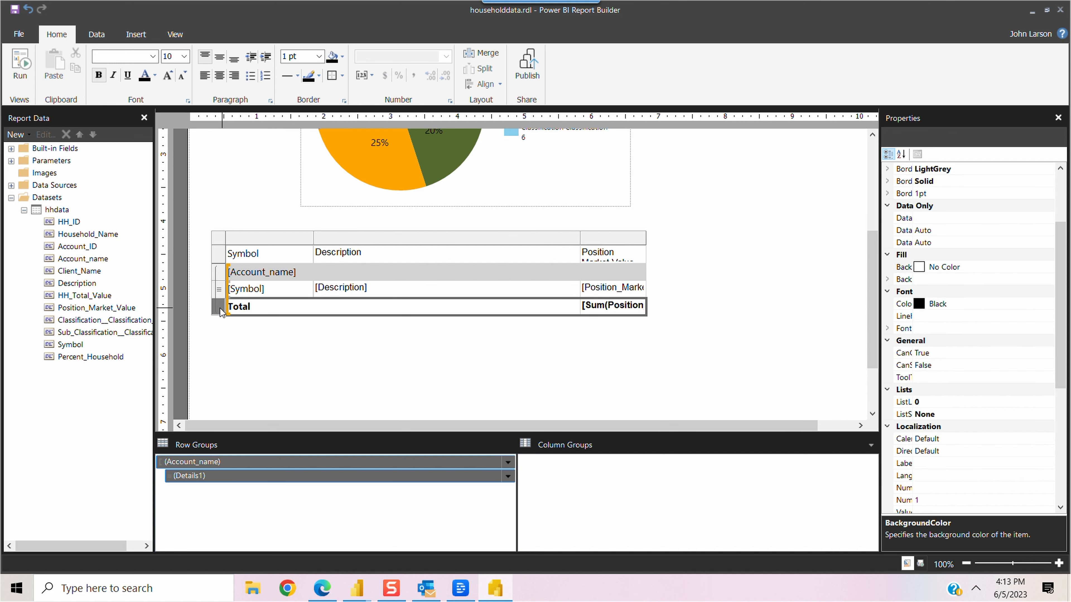
Step: Insert a new row outside the account group, below it
{"action": "right_click", "coordinate": [221, 313]}
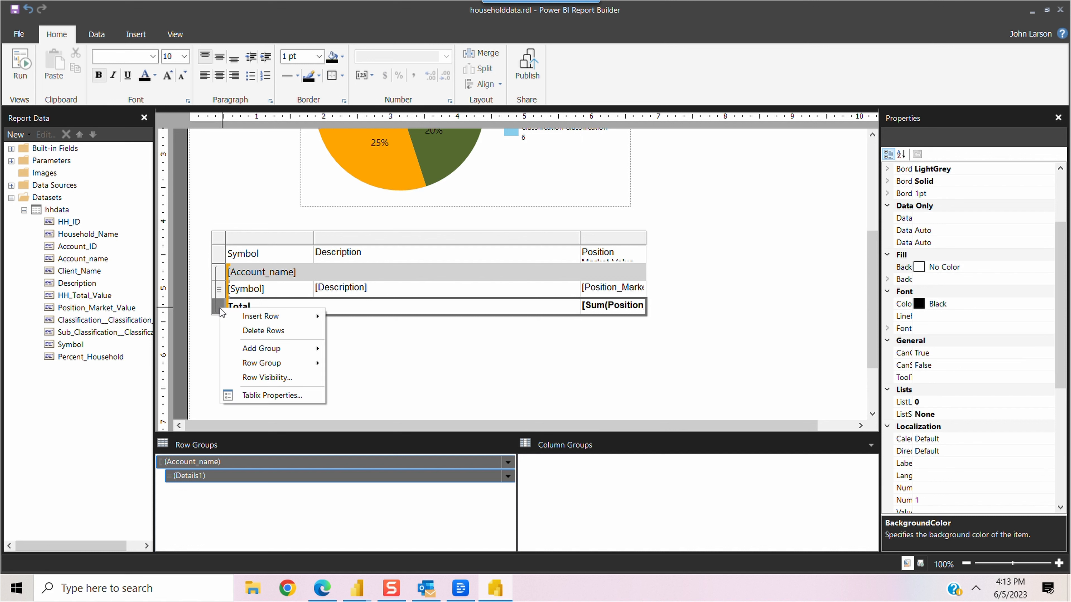
{"action": "mouse_move", "coordinate": [260, 322]}
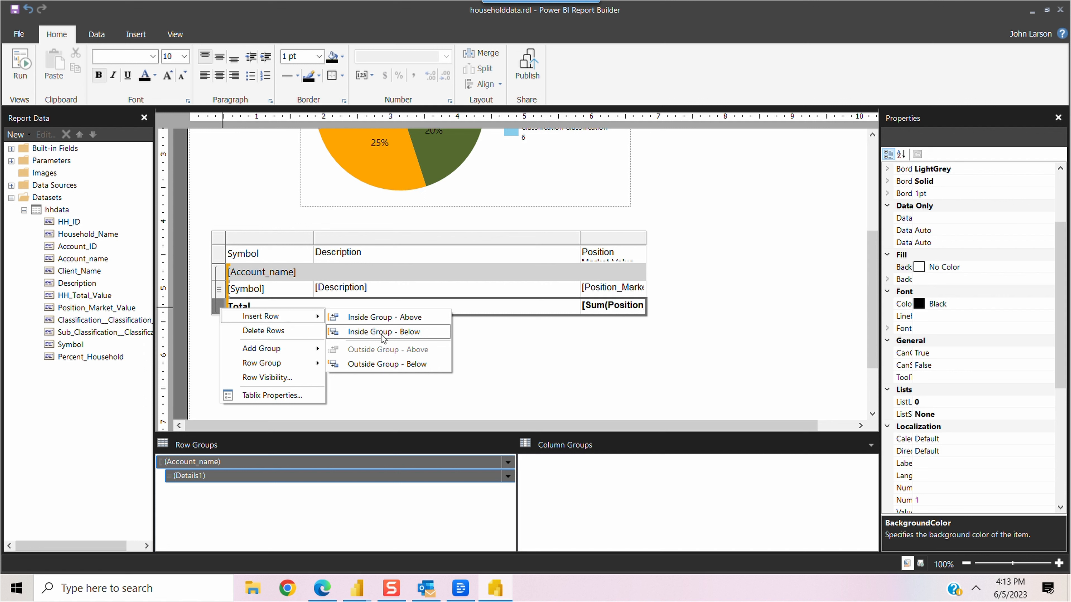
{"action": "left_click", "coordinate": [362, 366]}
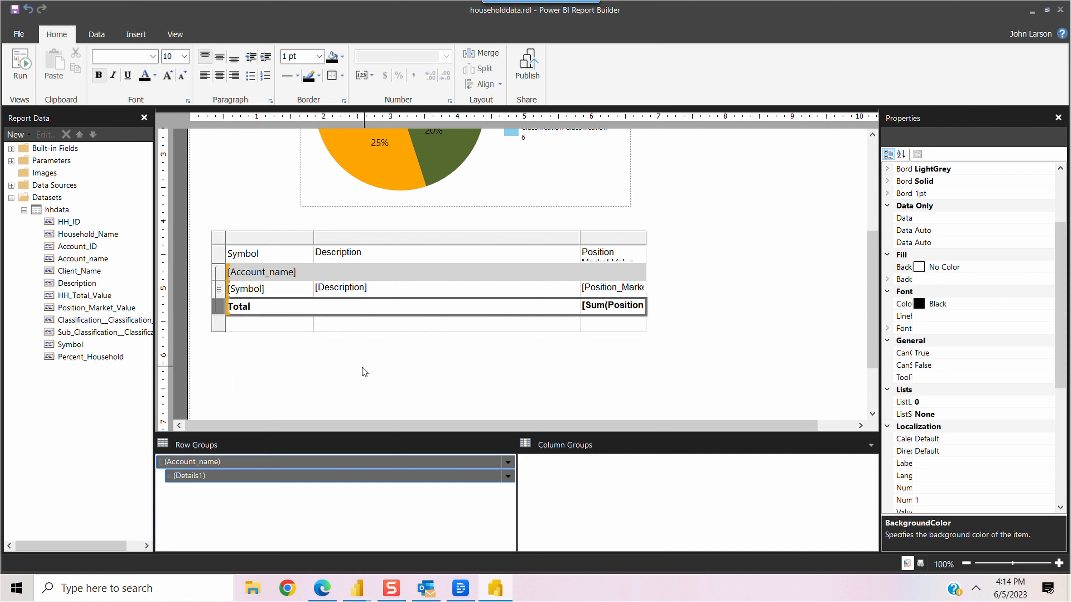
{"action": "left_click", "coordinate": [600, 324]}
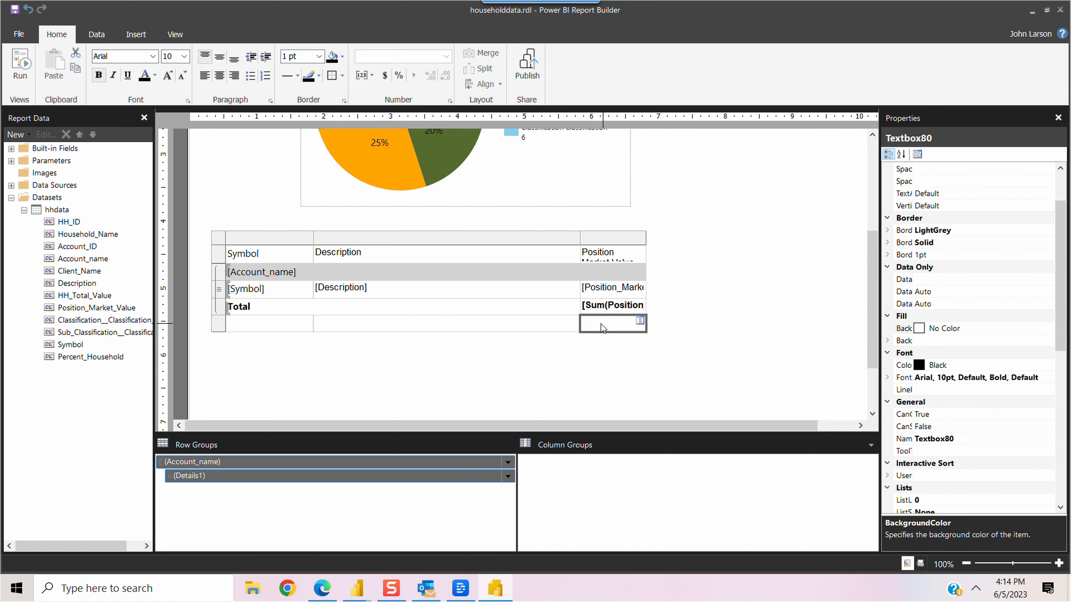
{"action": "left_click", "coordinate": [640, 323]}
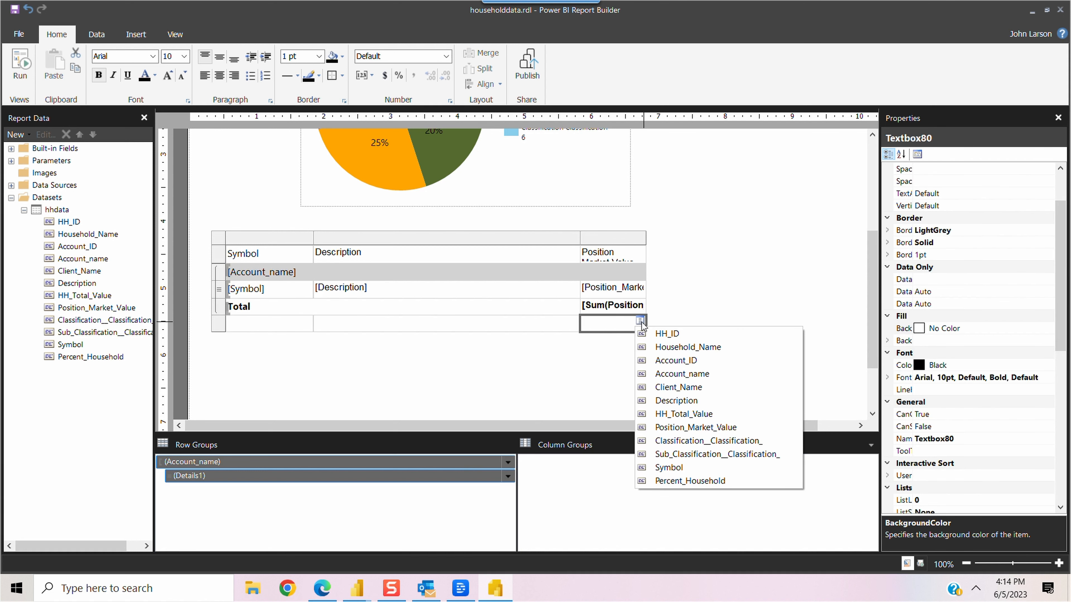
{"action": "left_click", "coordinate": [637, 323]}
{"action": "left_click", "coordinate": [655, 362]}
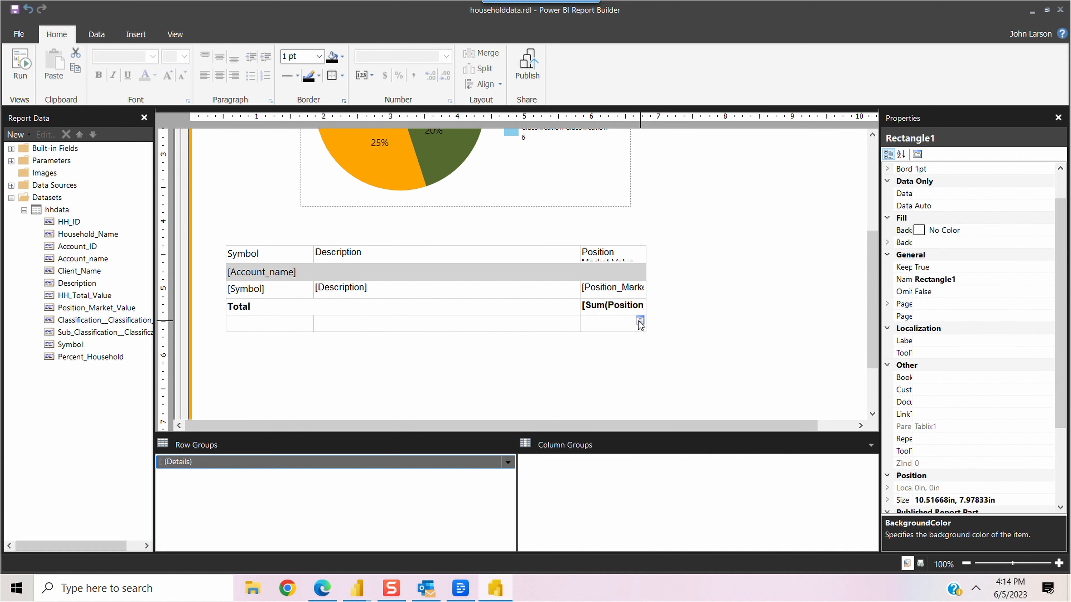
Step: Set the new row's value to =Sum(Fields!Position_Market_Value.Value) and label it 'Total'
{"action": "right_click", "coordinate": [638, 322]}
{"action": "left_click", "coordinate": [681, 423]}
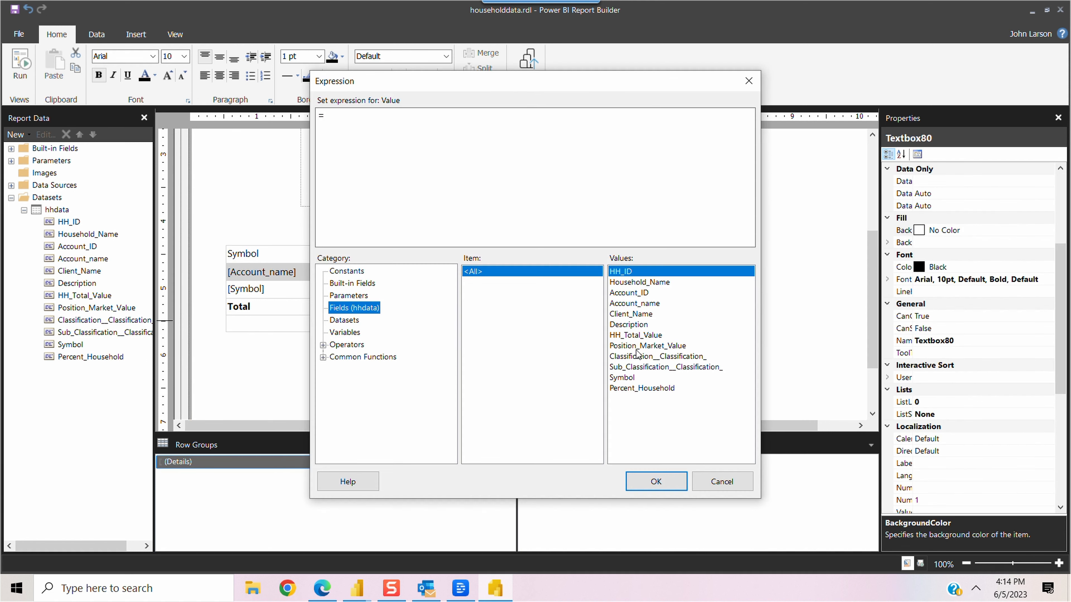
{"action": "left_click", "coordinate": [642, 346]}
{"action": "double_click", "coordinate": [643, 346]}
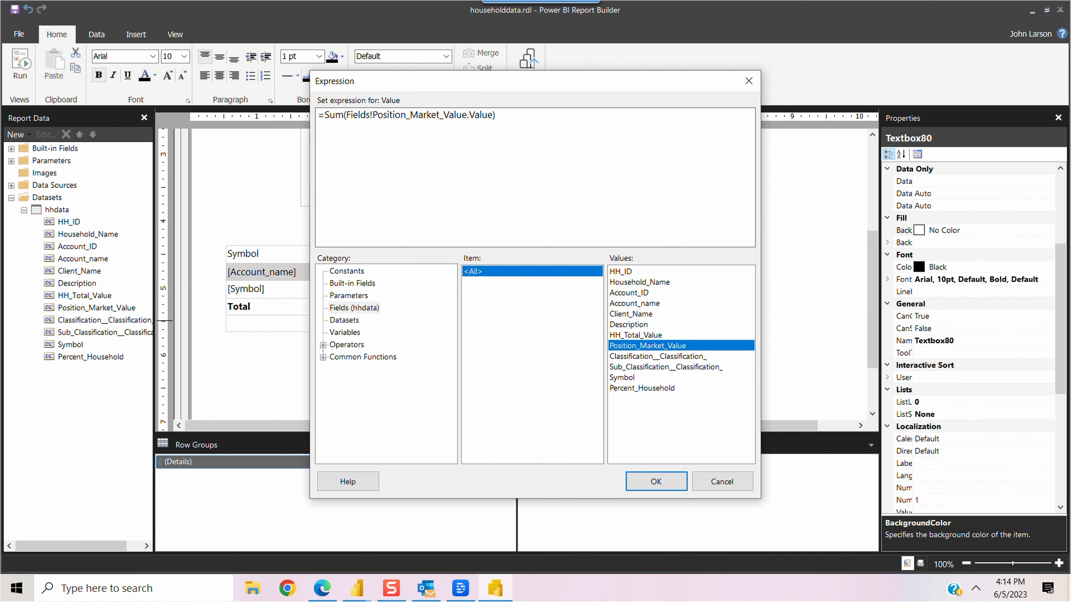
{"action": "left_click", "coordinate": [655, 481]}
{"action": "left_click", "coordinate": [252, 323]}
{"action": "type", "text": "Tot"}
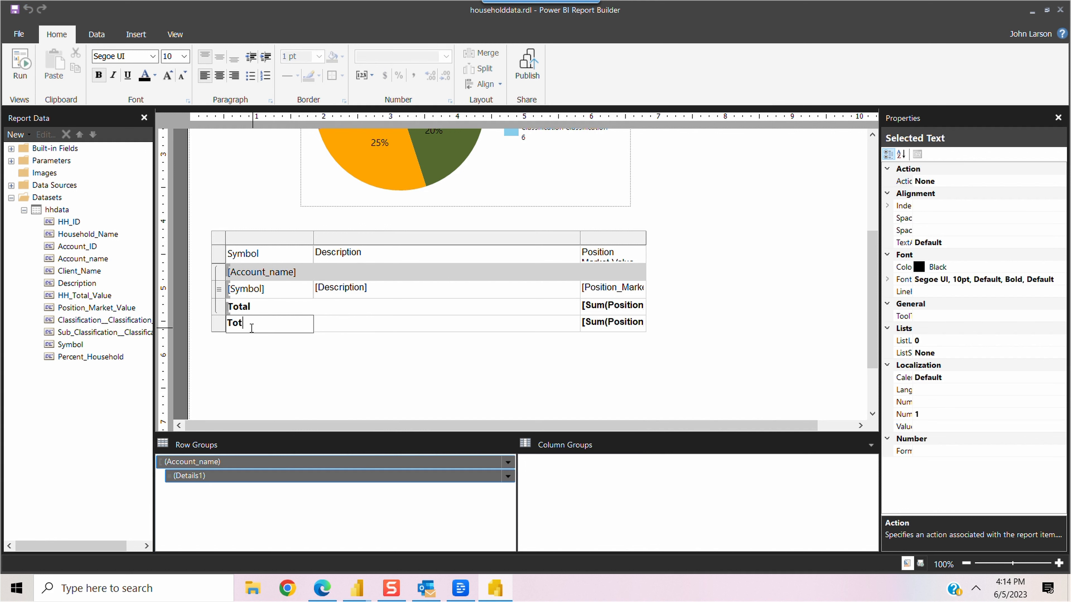
{"action": "type", "text": "al"}
{"action": "left_click", "coordinate": [425, 326]}
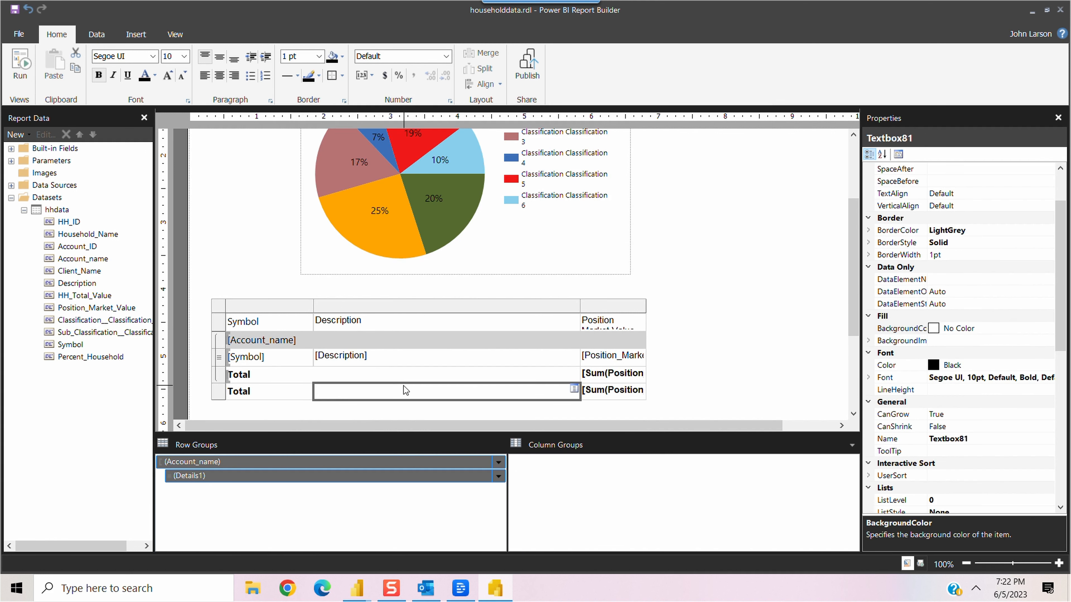
Step: Shorten the header to 'Value', then run the report and scroll to the $915,805.06 grand total
{"action": "left_click", "coordinate": [622, 316]}
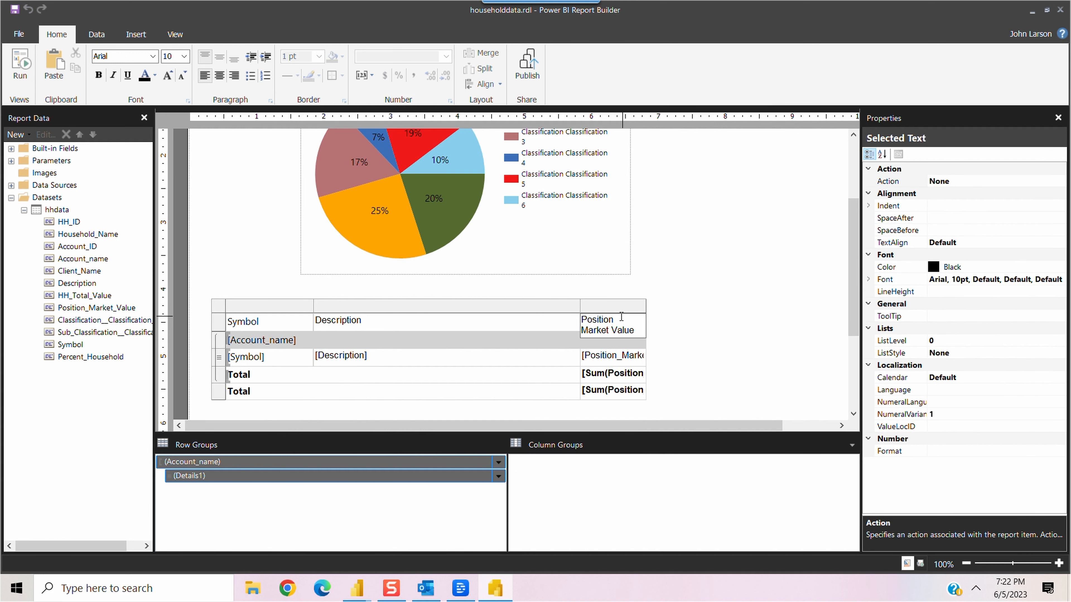
{"action": "key", "text": "BackSpace"}
{"action": "key", "text": "BackSpace"}
{"action": "key", "text": "BackSpace"}
{"action": "key", "text": "BackSpace"}
{"action": "key", "text": "BackSpace"}
{"action": "key", "text": "BackSpace"}
{"action": "key", "text": "BackSpace"}
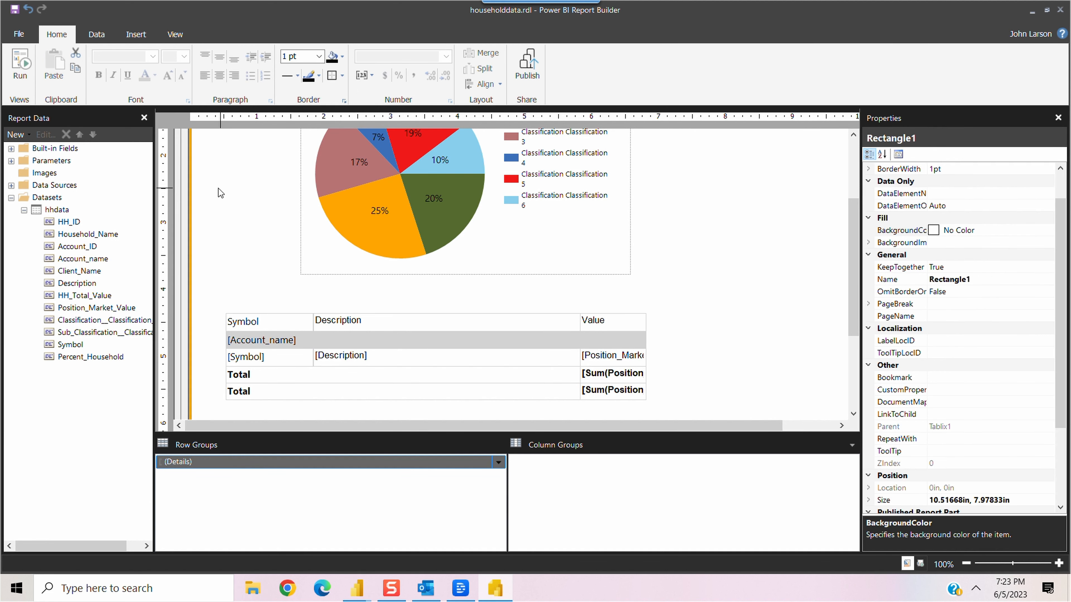
{"action": "left_click", "coordinate": [20, 64]}
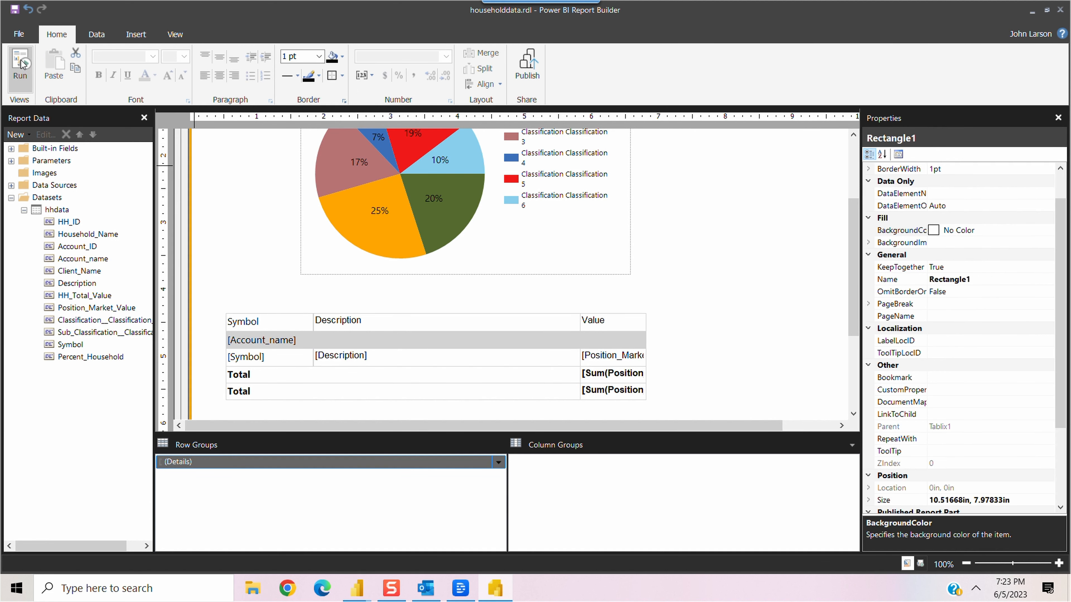
{"action": "scroll", "coordinate": [1065, 238], "scroll_direction": "down", "scroll_amount": 2}
{"action": "left_click_drag", "start_coordinate": [1065, 238], "coordinate": [1069, 395]}
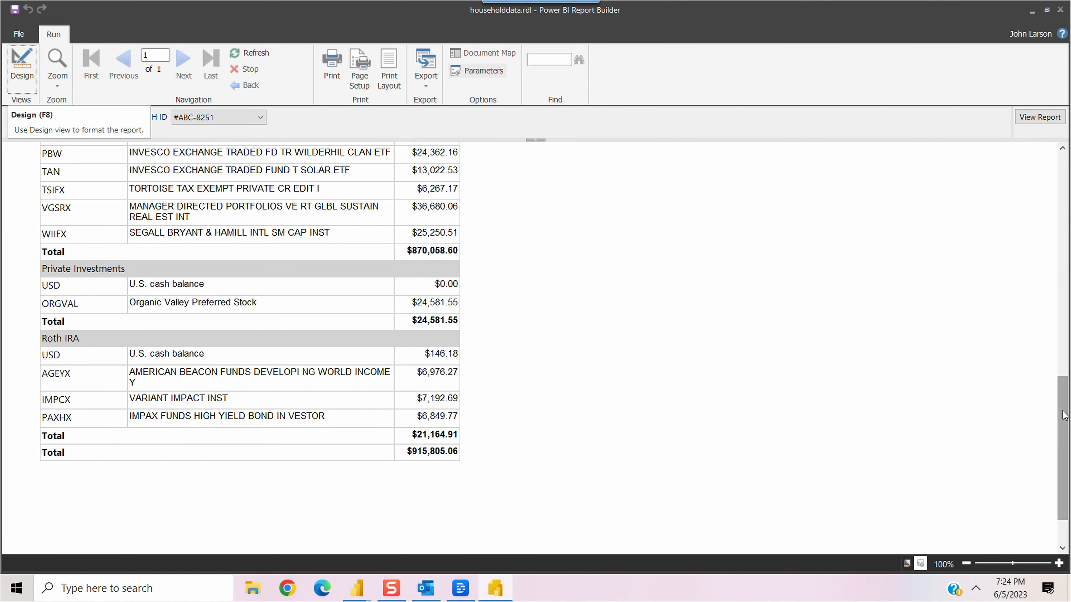
{"action": "left_click_drag", "start_coordinate": [1063, 416], "coordinate": [1027, 241]}
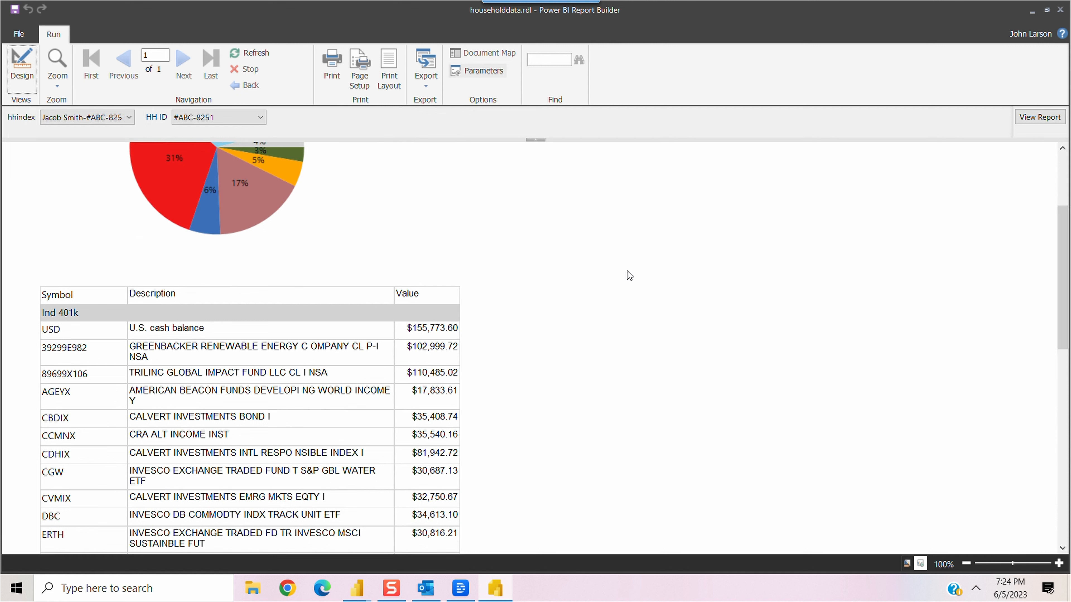
Step: Return to Design view, select the Household Allocation pie chart, and open its CollectedStyle setting
{"action": "left_click", "coordinate": [19, 66]}
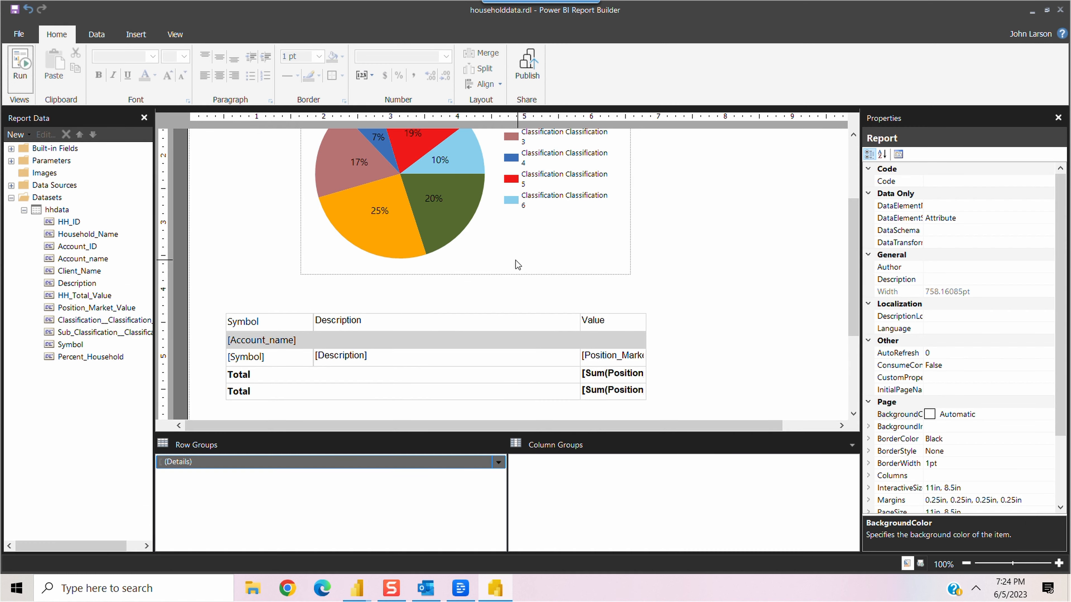
{"action": "left_click_drag", "start_coordinate": [852, 263], "coordinate": [852, 202]}
{"action": "left_click", "coordinate": [556, 188]}
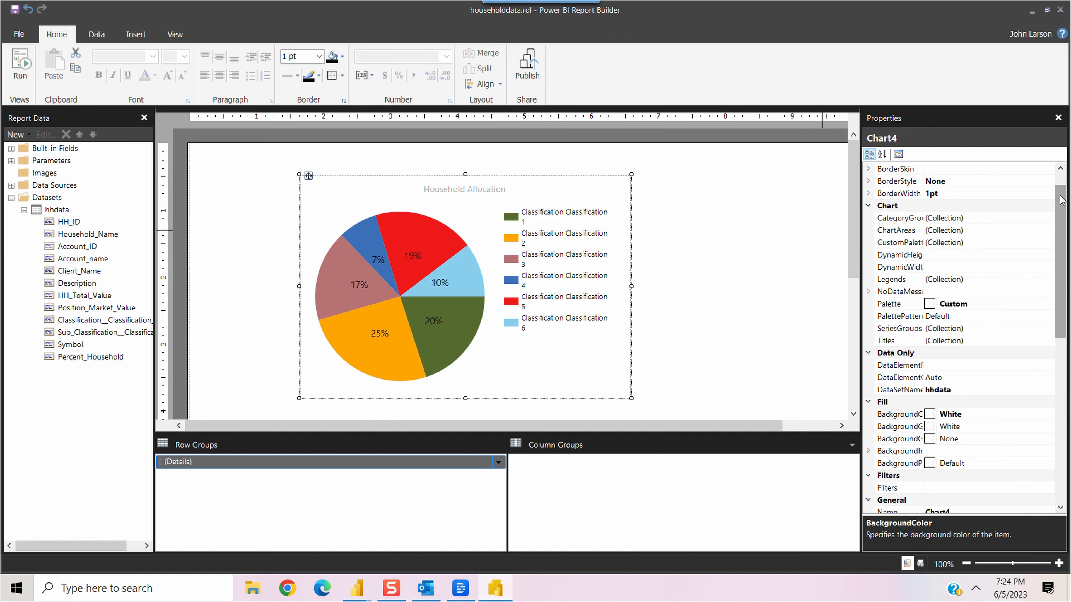
{"action": "scroll", "coordinate": [1060, 200], "scroll_direction": "down", "scroll_amount": 5}
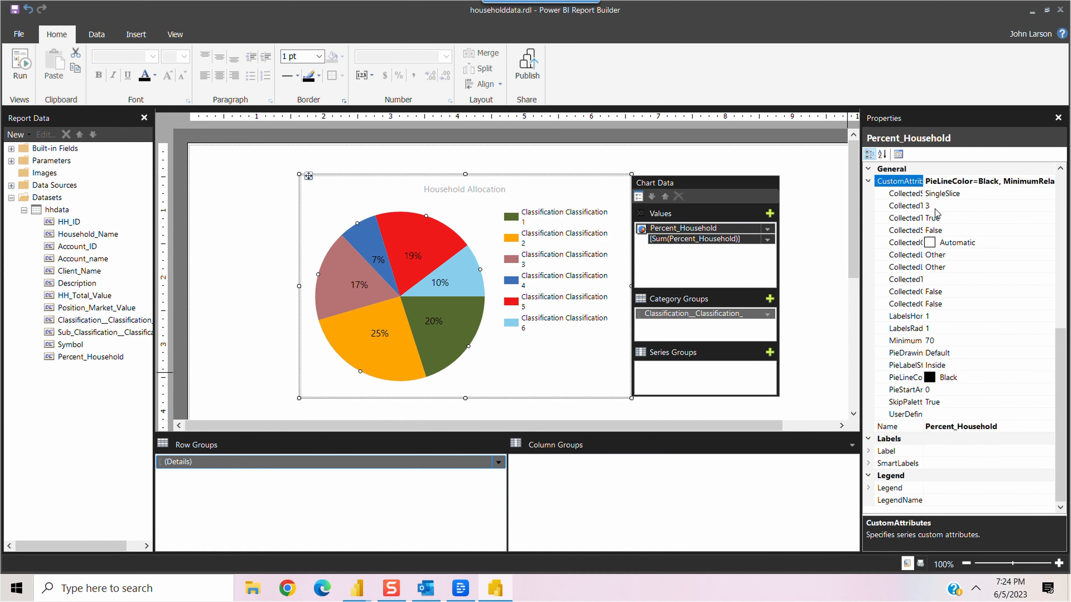
{"action": "left_click", "coordinate": [924, 193]}
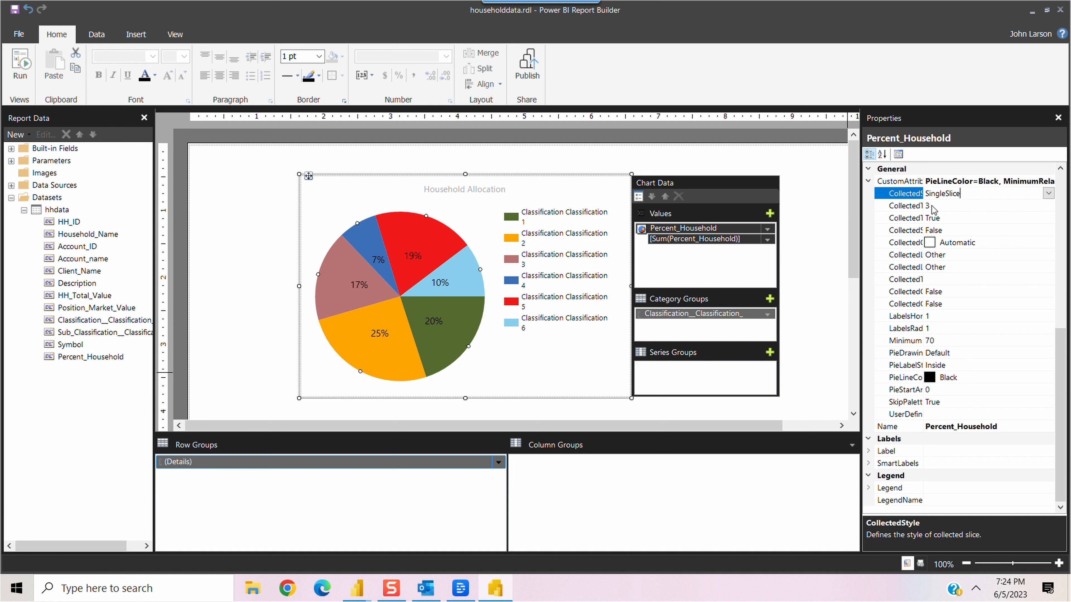
{"action": "scroll", "coordinate": [854, 220], "scroll_direction": "down", "scroll_amount": 8}
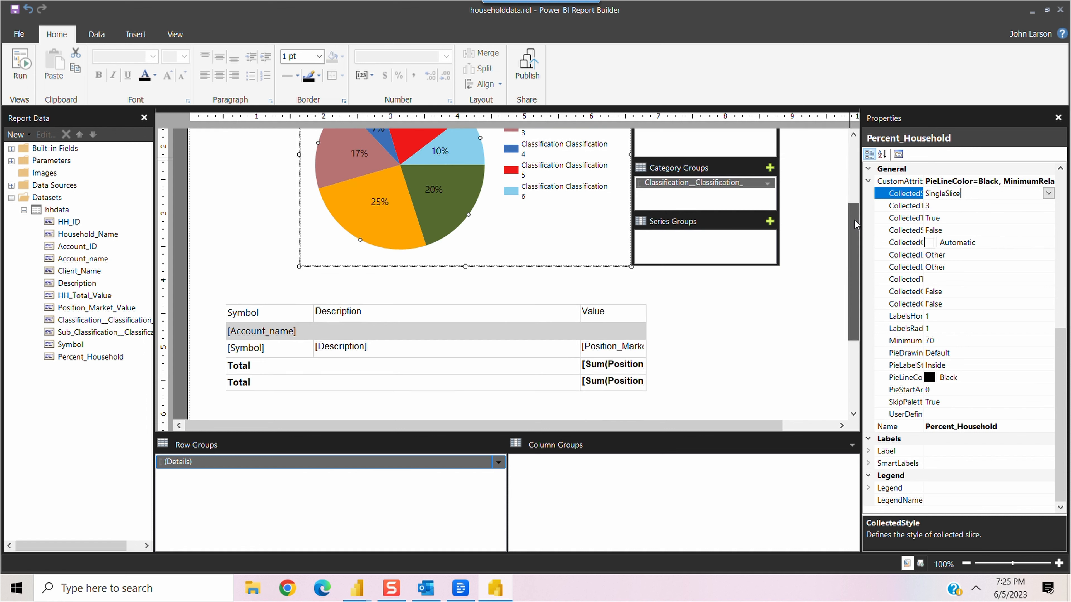